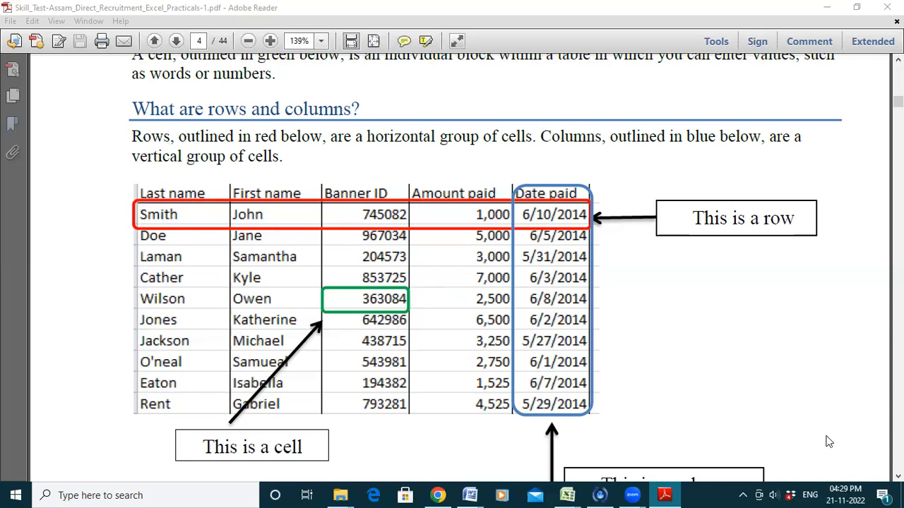
Scroll page 5 of the PDF to the row-insertion and 'To Add a Column' instructions
scroll(451, 268, "down", 1)
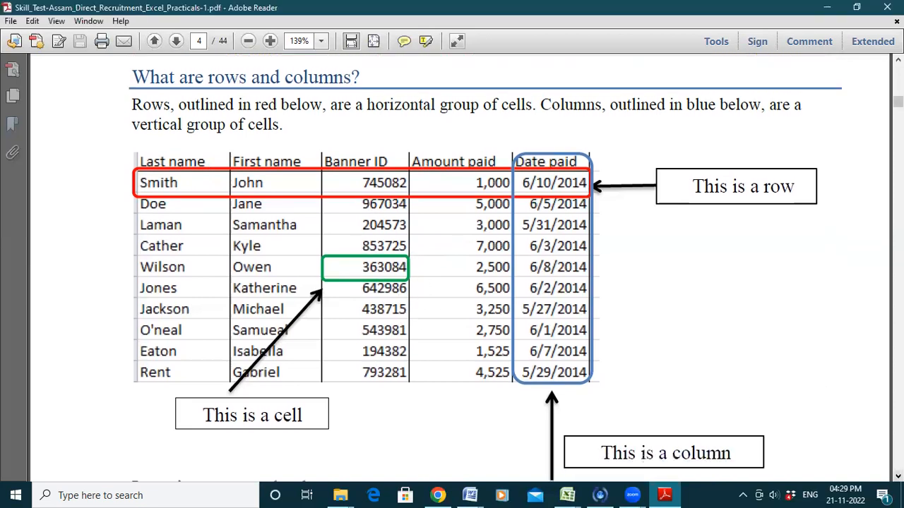
scroll(452, 268, "down", 5)
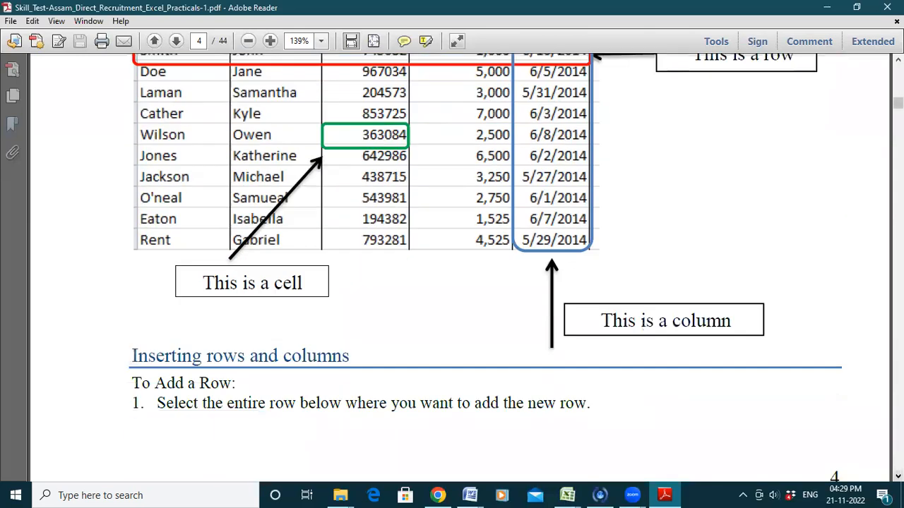
scroll(451, 268, "down", 5)
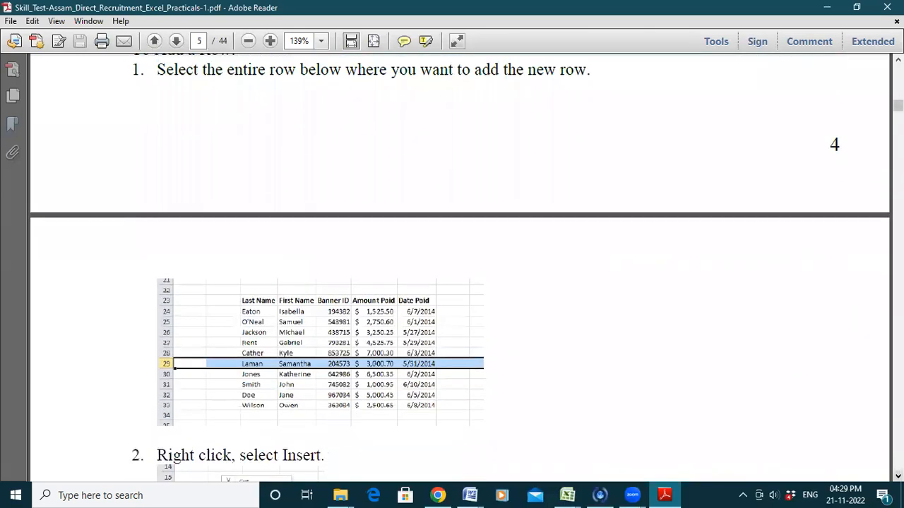
scroll(271, 102, "up", 1)
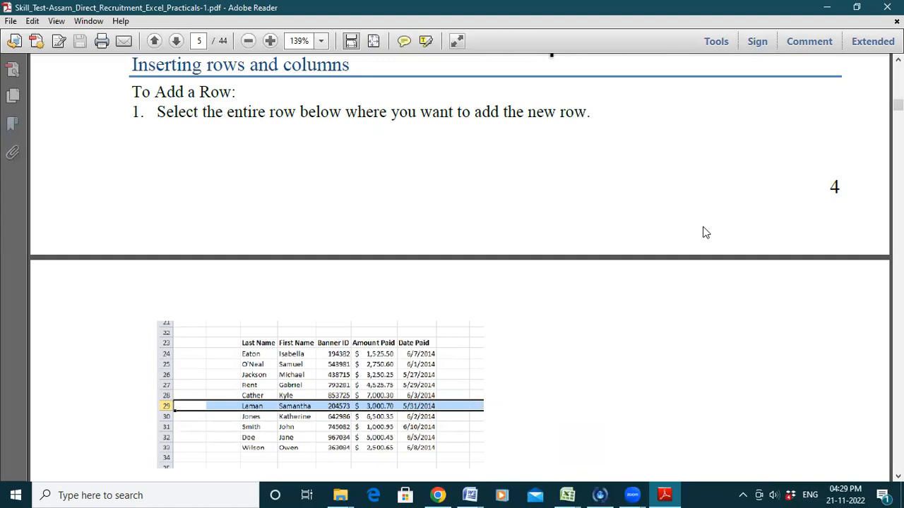
scroll(459, 269, "down", 4)
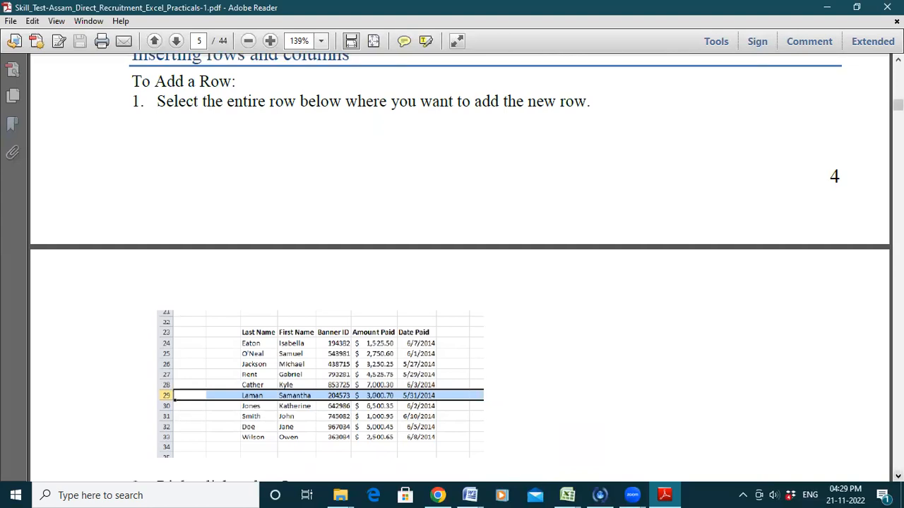
scroll(459, 268, "down", 3)
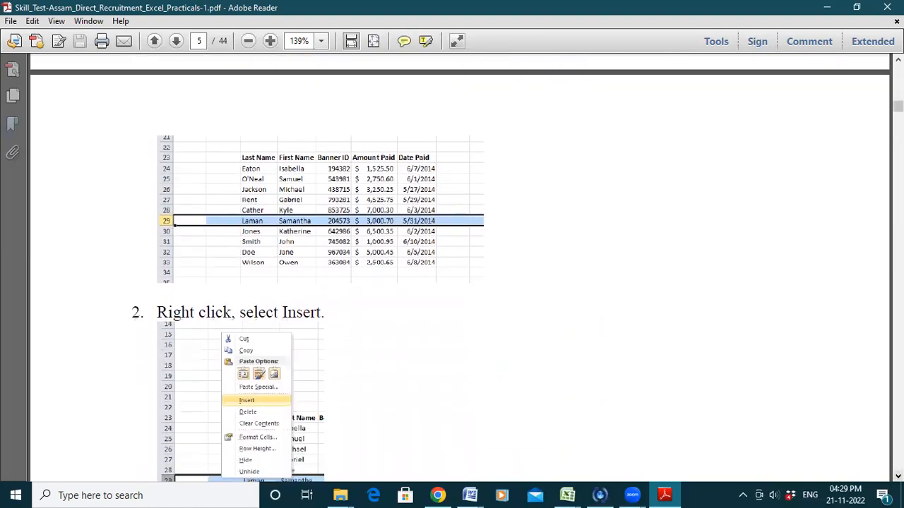
scroll(459, 269, "down", 7)
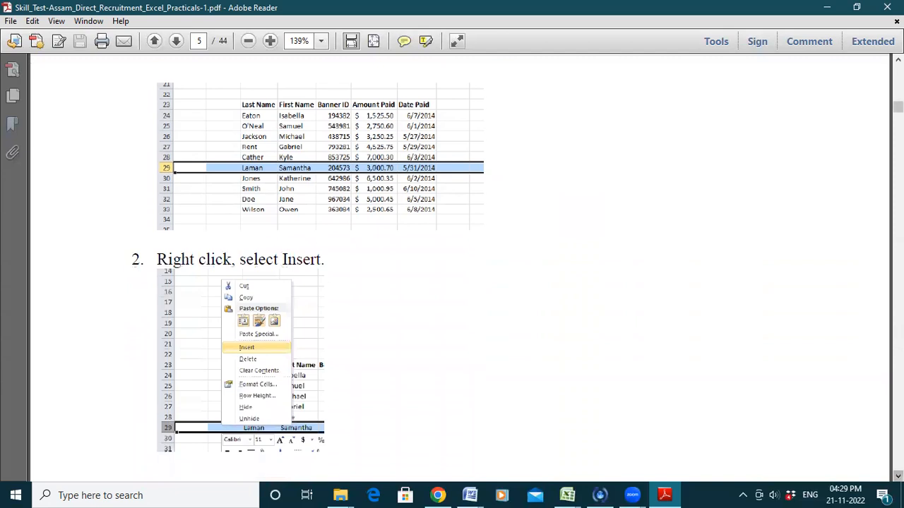
left_click(573, 492)
In Book2, enter the headings Sl. No., Name, Roll No. and Marks Obtained across A2:D2
left_click(679, 443)
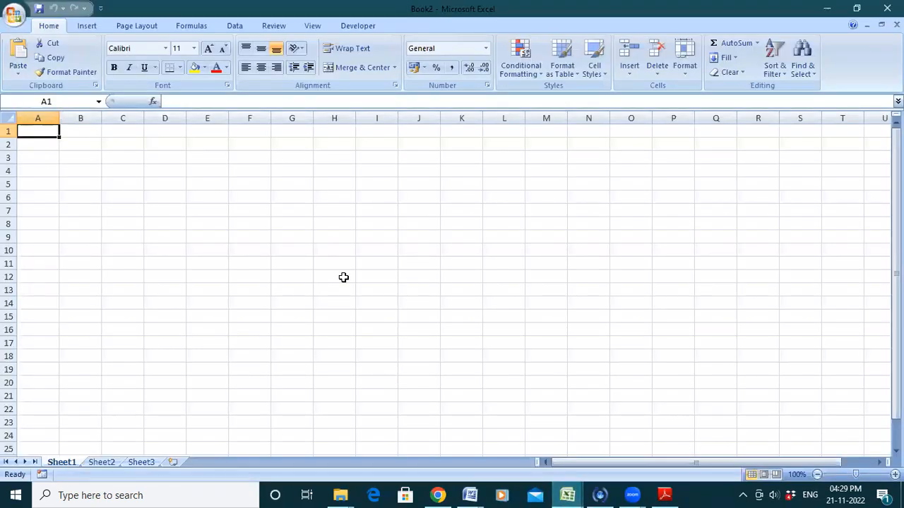
key("Down")
key("Right")
key("Left")
type("Sl. No")
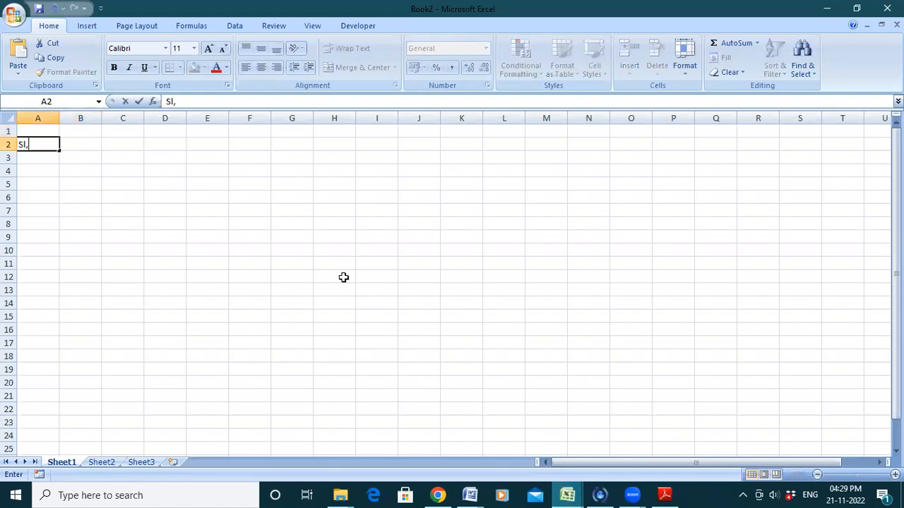
type(".")
key("Tab")
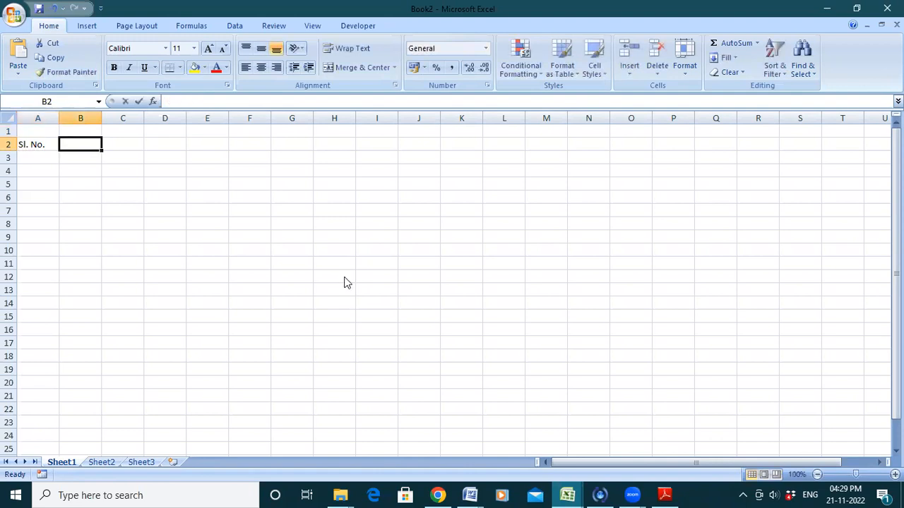
type("Name")
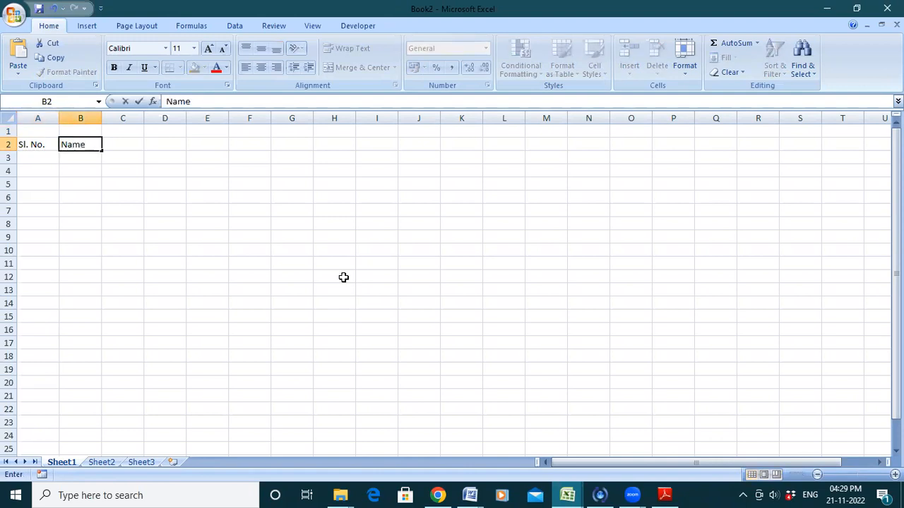
key("Tab")
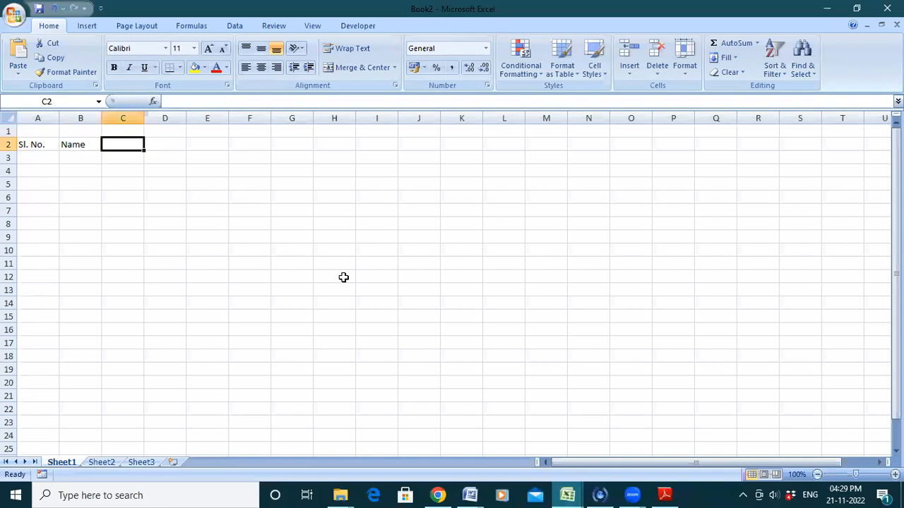
type("Roll No.")
key("Tab")
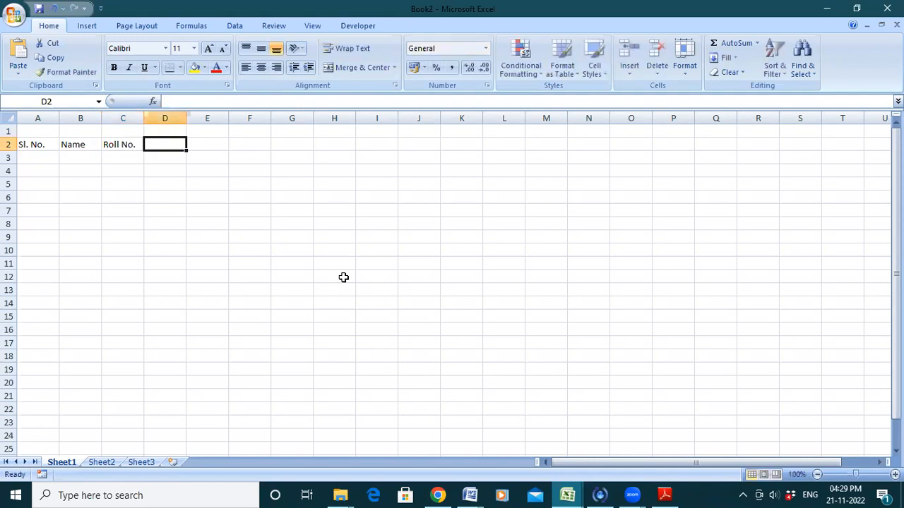
type("Marks")
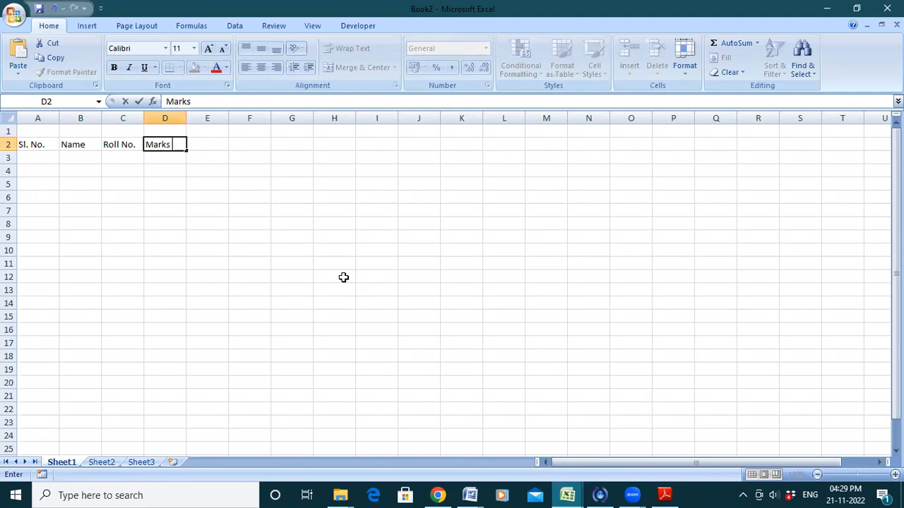
type(" Obtained")
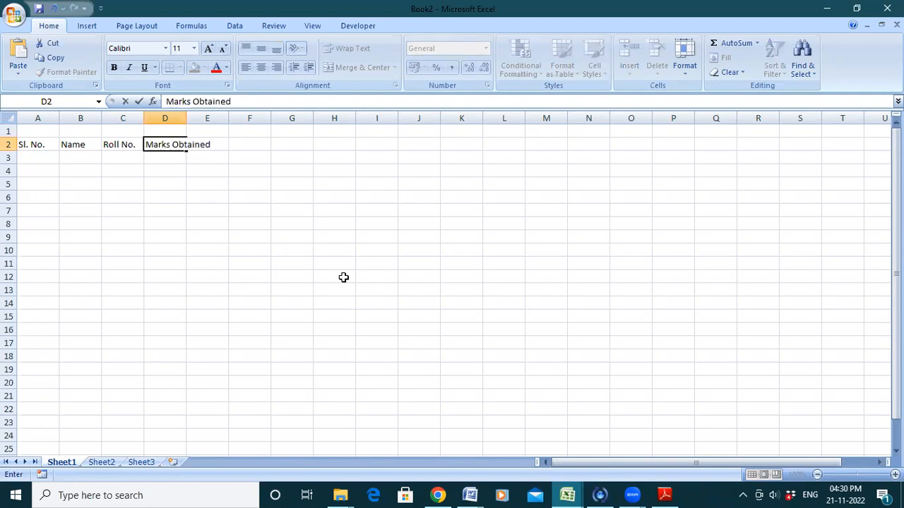
key("Tab")
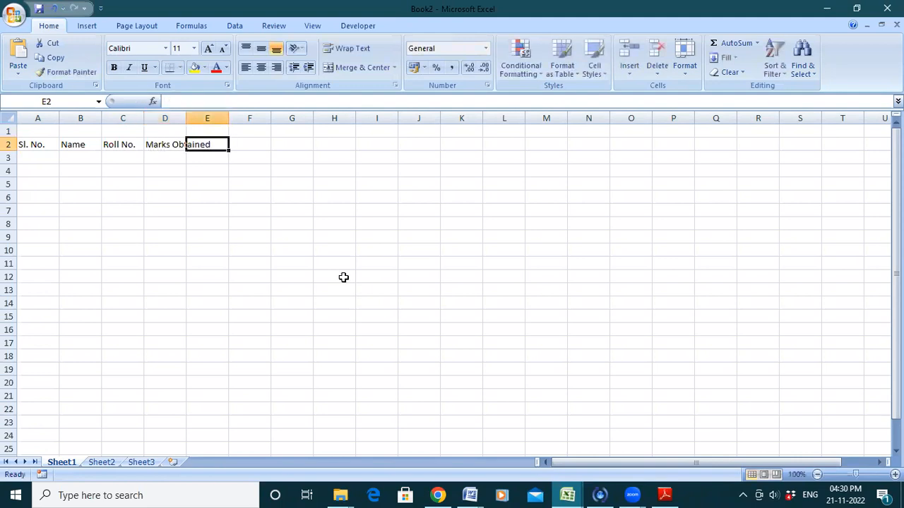
Narrow column A, AutoFit columns C and D, and widen the Name column B
left_click_drag(59, 118, 76, 124)
left_click(60, 118)
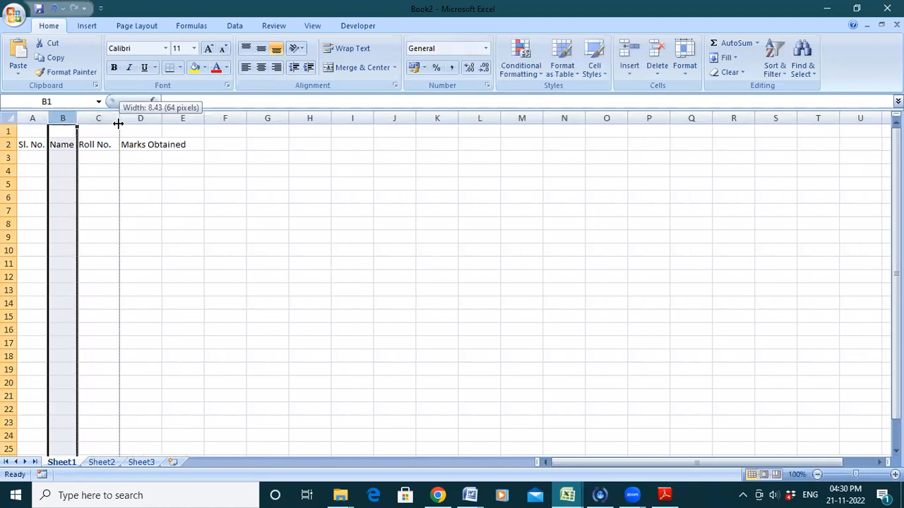
double_click(118, 124)
double_click(156, 123)
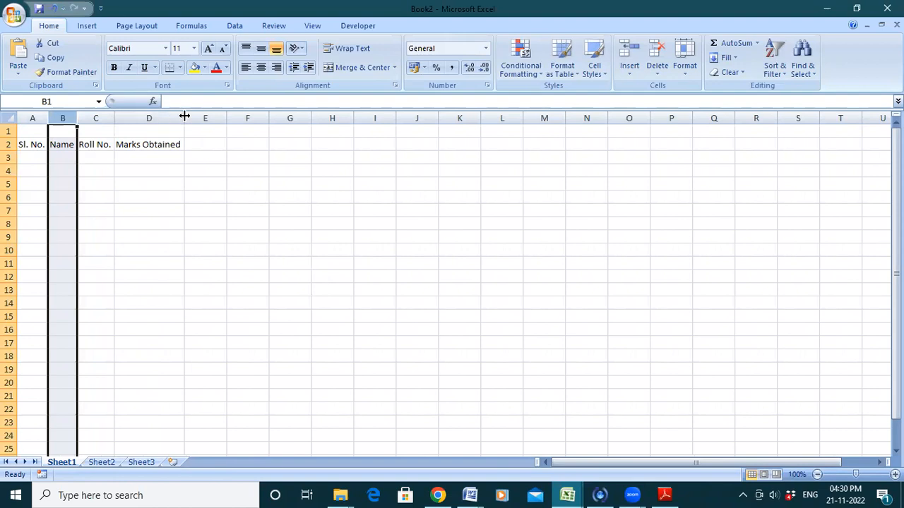
left_click_drag(179, 118, 170, 114)
left_click_drag(78, 118, 216, 120)
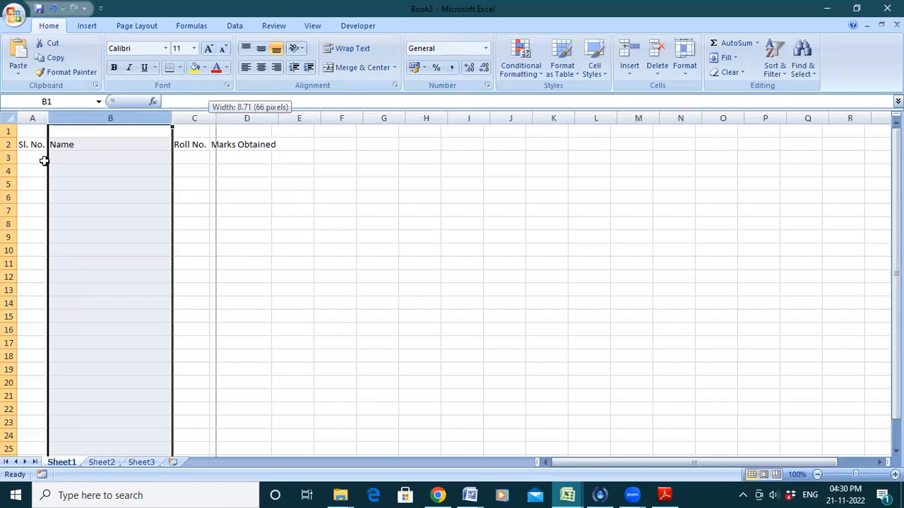
Enter the first student row: serial 1, the student's name, roll number 1, 12 marks
left_click(38, 157)
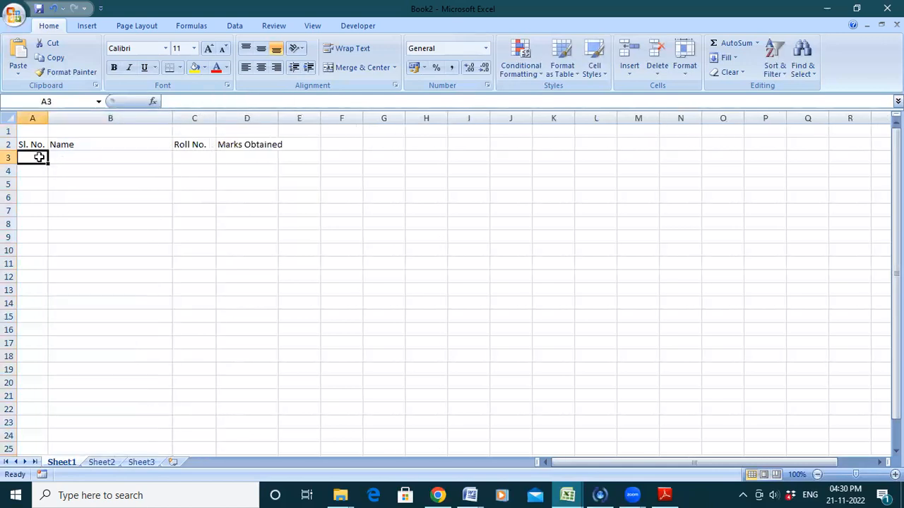
type("1")
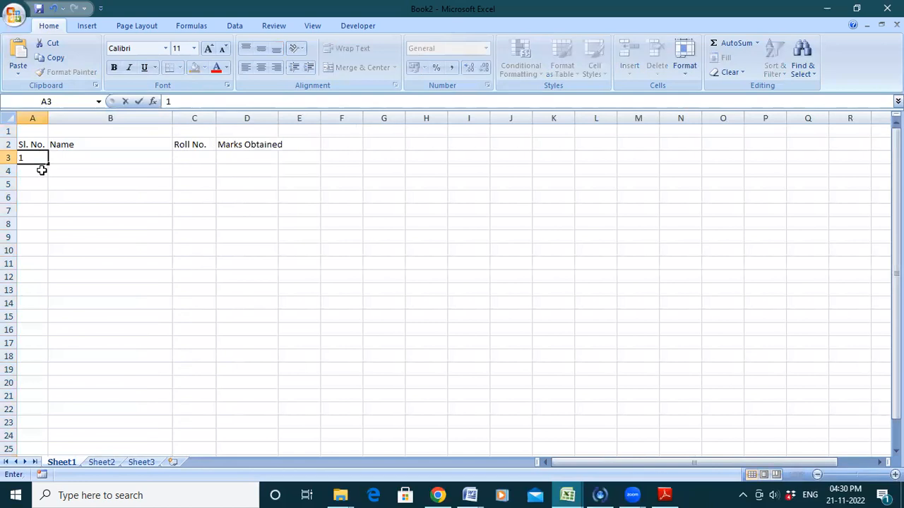
key("Return")
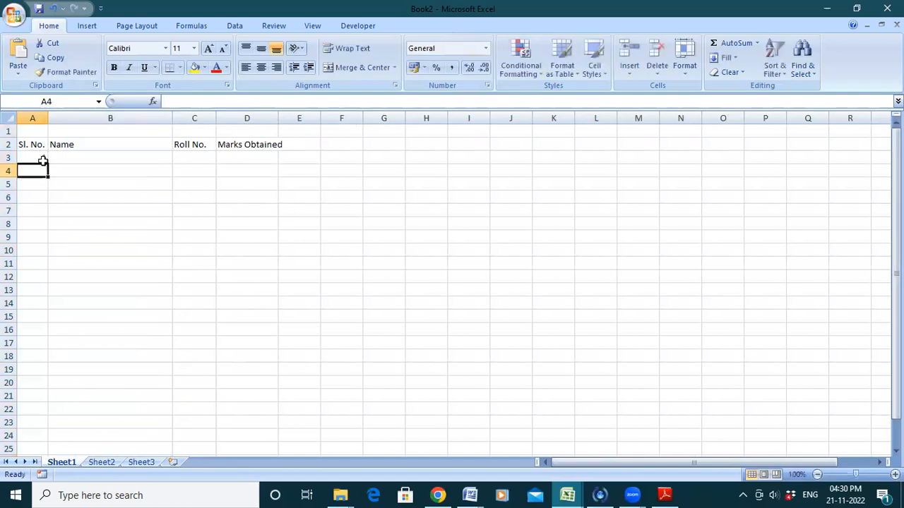
key("Up")
left_click(63, 159)
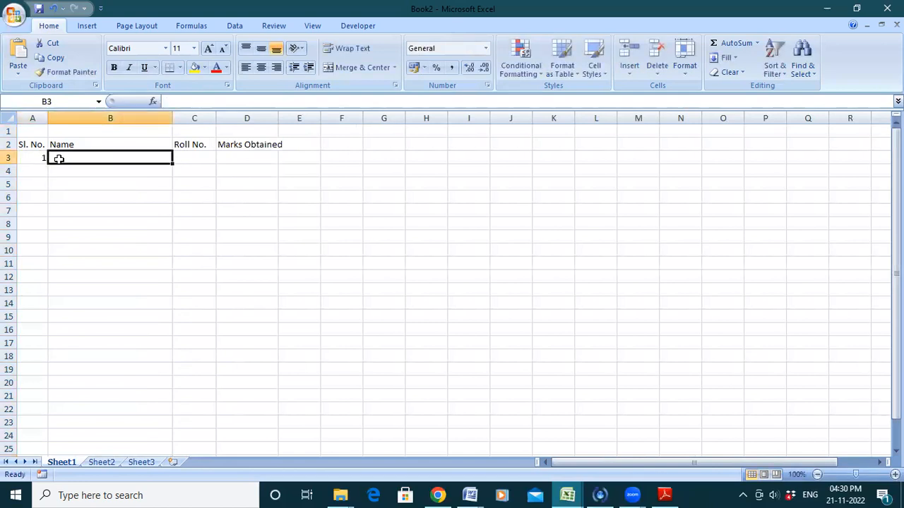
type("Rekh")
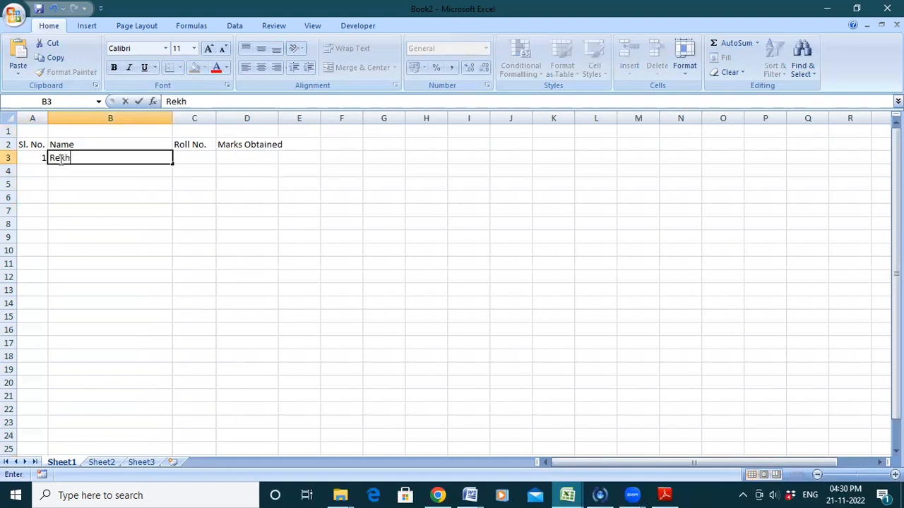
type("a")
type(" Gi")
type("oswami")
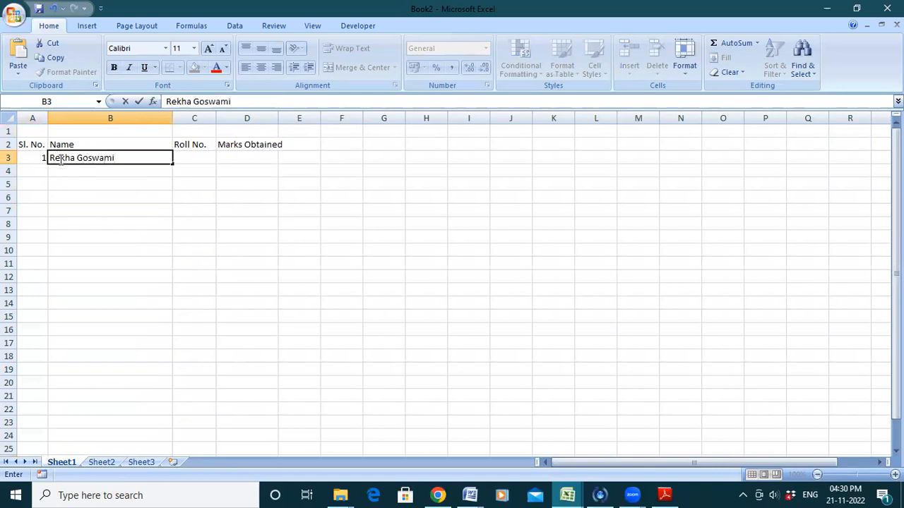
key("Tab")
type("1")
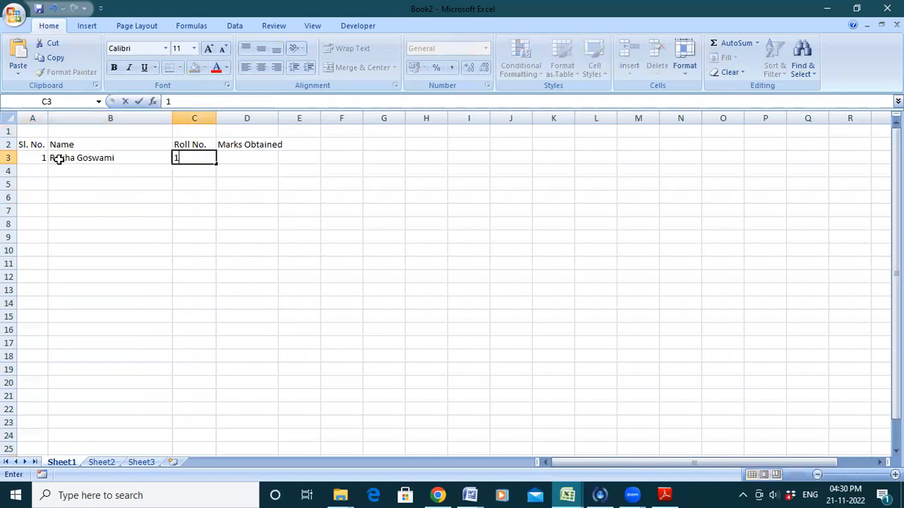
key("Tab")
type("1")
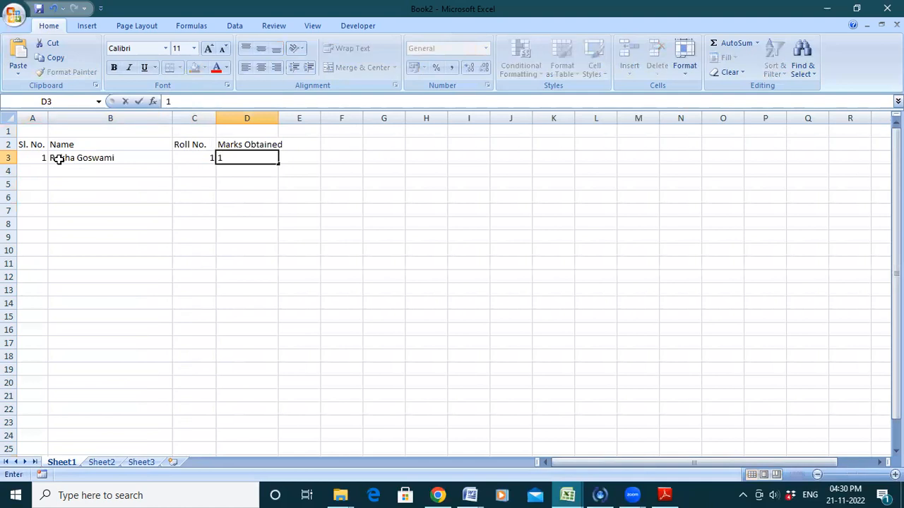
type("2")
left_click(40, 170)
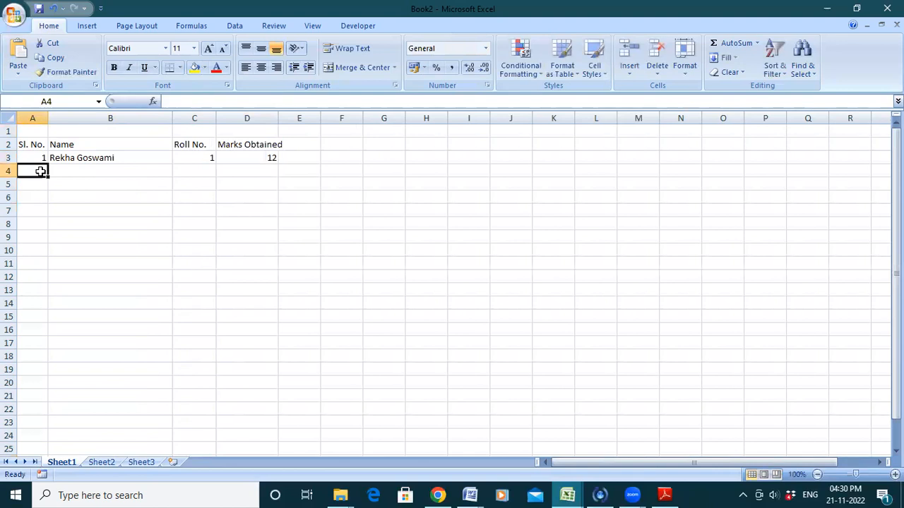
Type 2 in A4 and fill the serial numbers 1–7 down A3:A9
type("2")
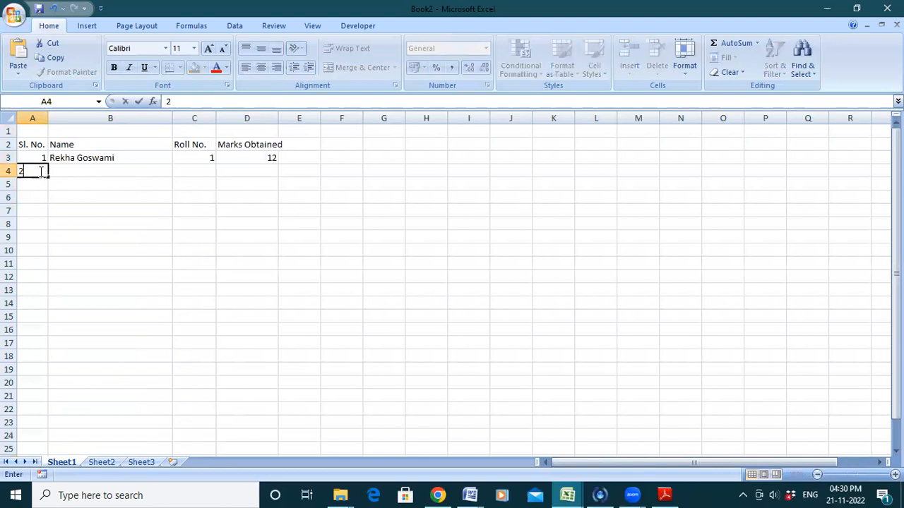
key("Tab")
left_click(43, 147)
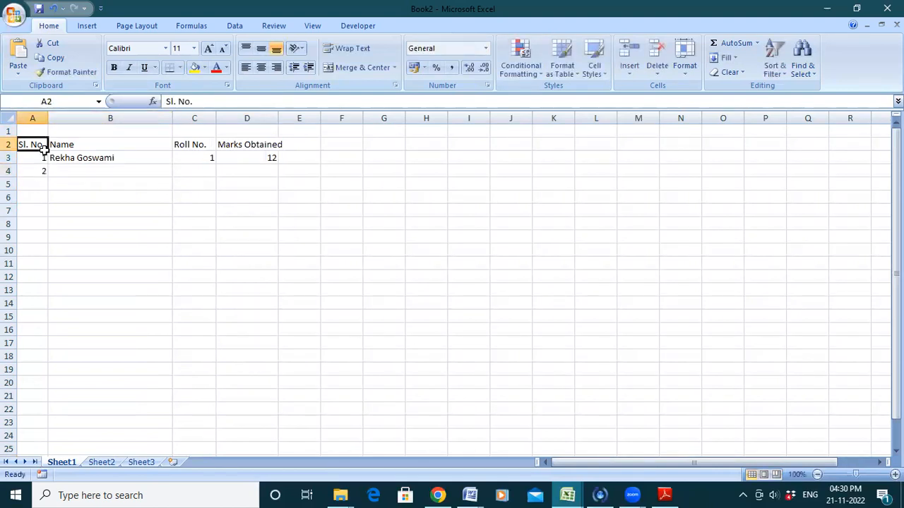
left_click(42, 157)
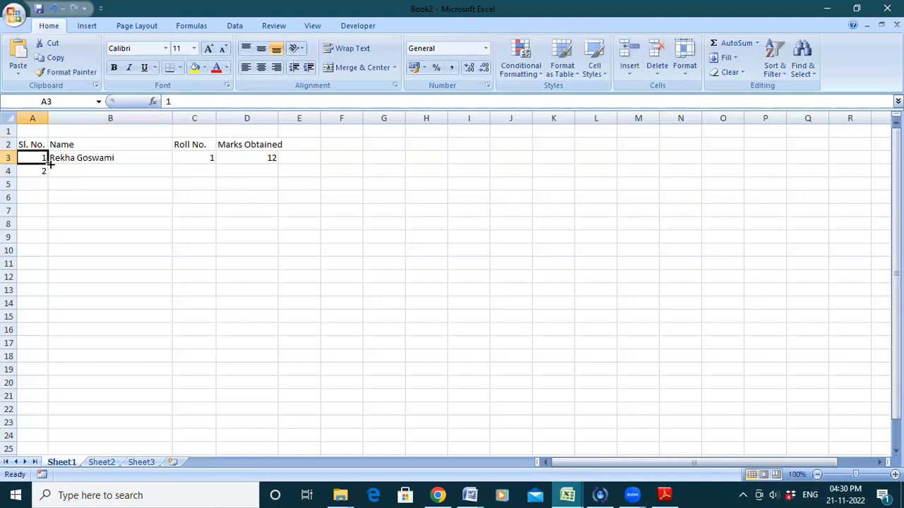
left_click_drag(50, 162, 47, 242)
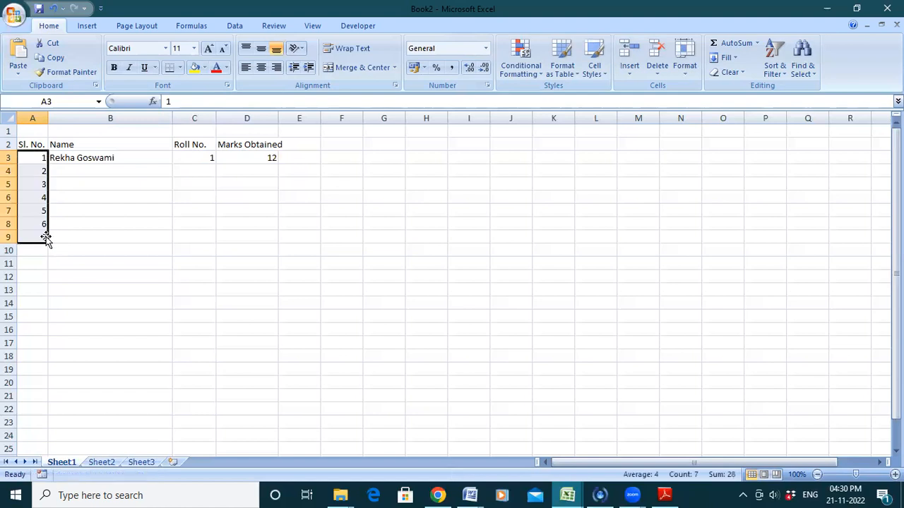
left_click(76, 172)
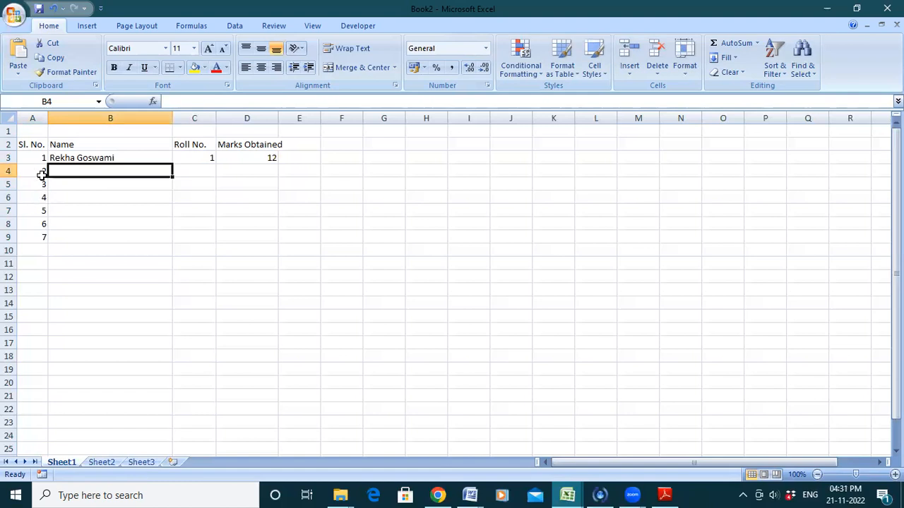
Enter the second student's name in row 4 with roll number 2 and 13 marks
type("Abhil")
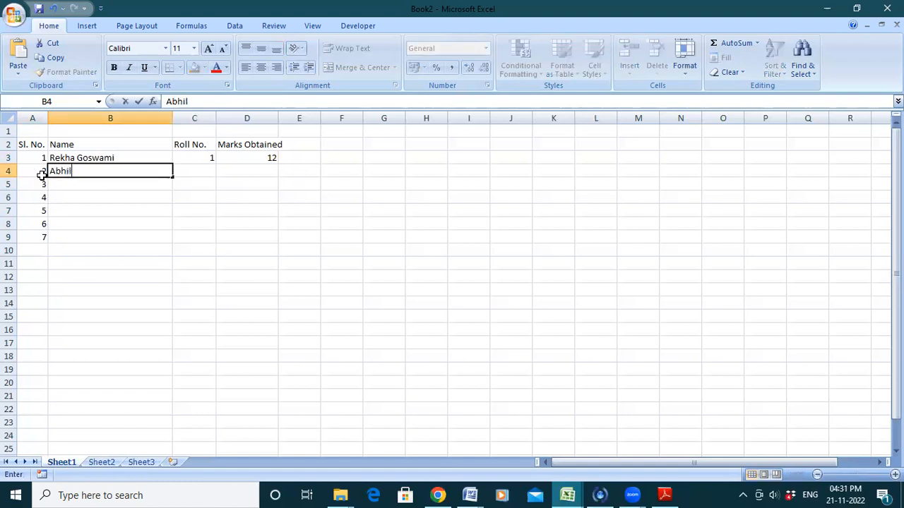
type("ash Bora")
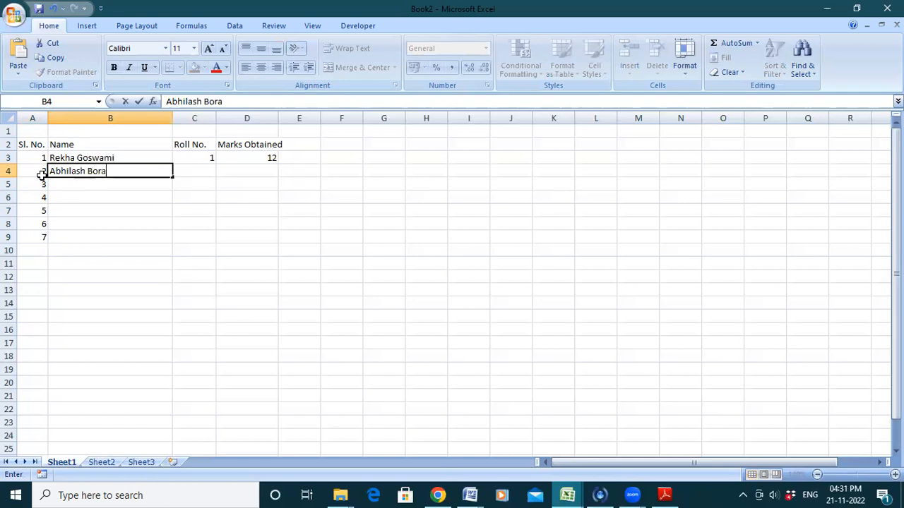
key("Tab")
type("2")
key("Tab")
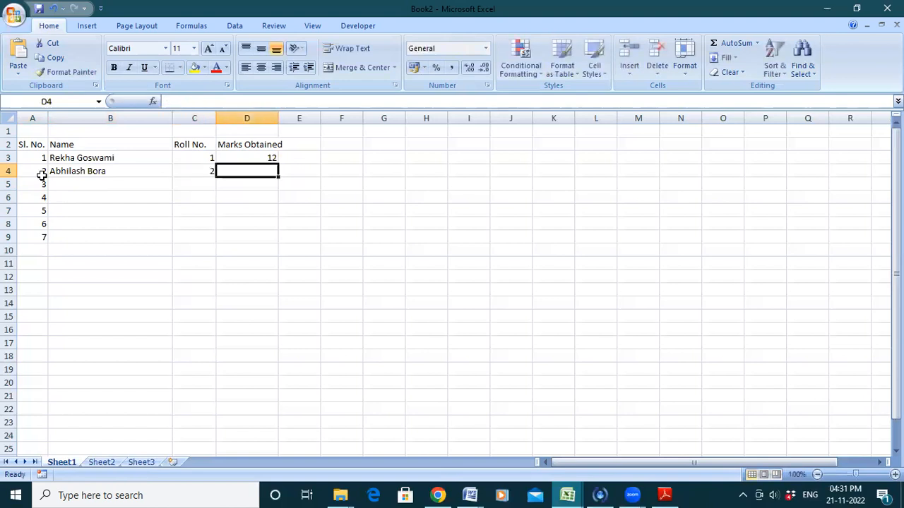
type("13")
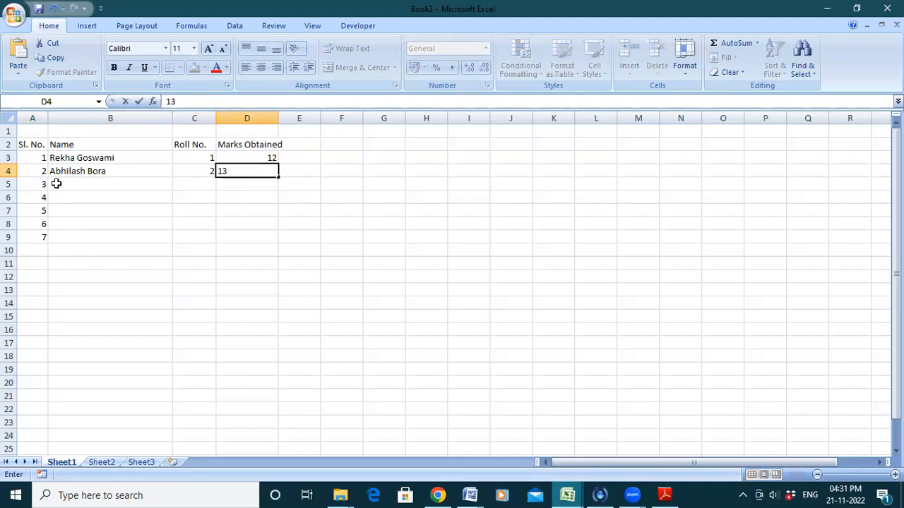
left_click(56, 183)
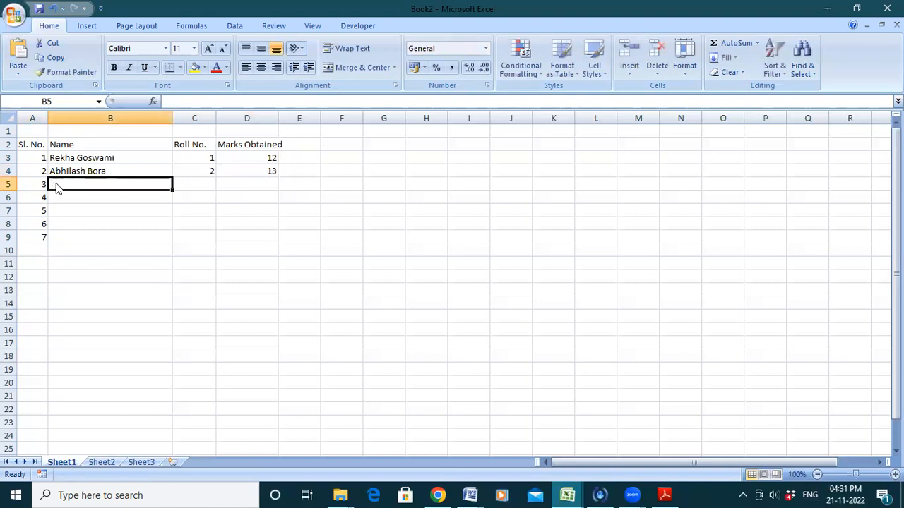
Enter the third student's name in row 5 with roll number 3 and 15 marks
type("Mridusmita")
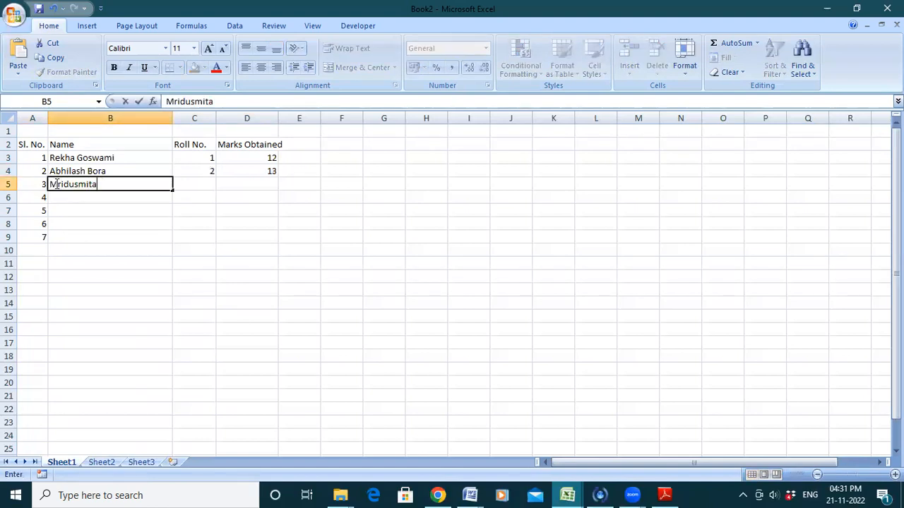
key("Tab")
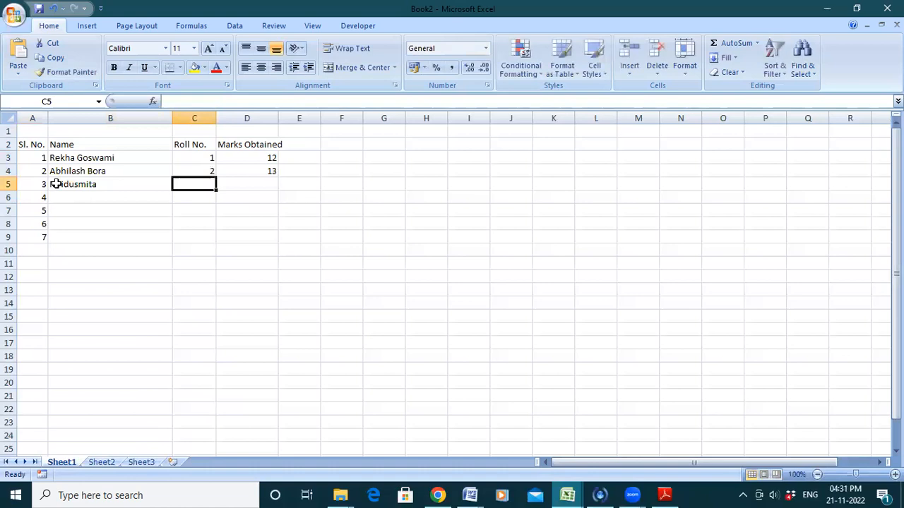
type("3")
key("Tab")
type("15")
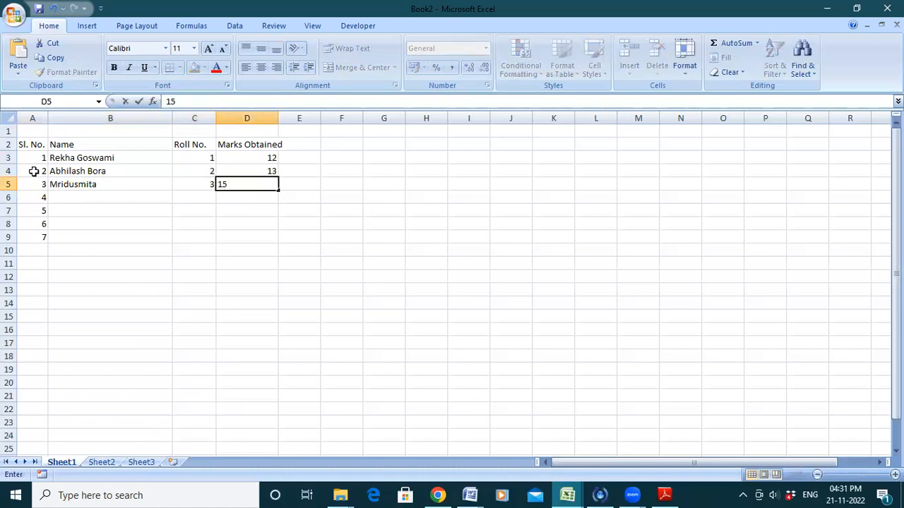
left_click(27, 170)
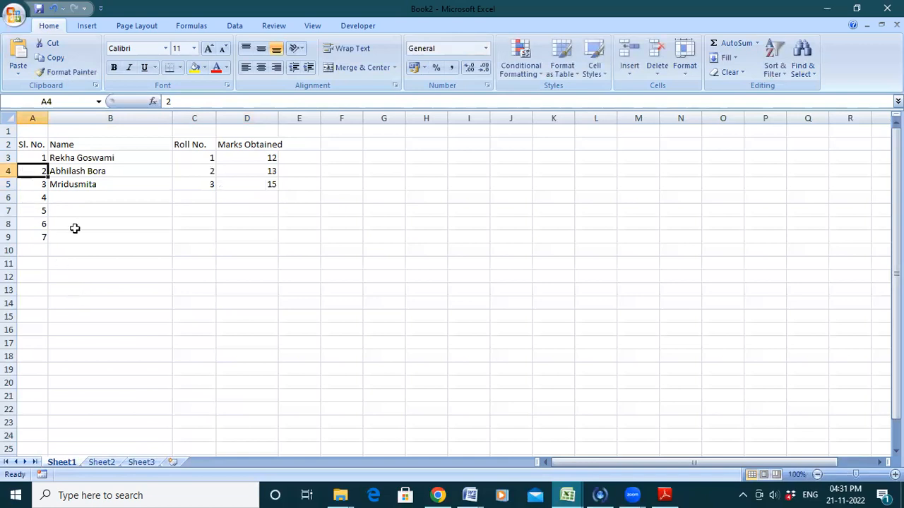
left_click(10, 171)
right_click(11, 173)
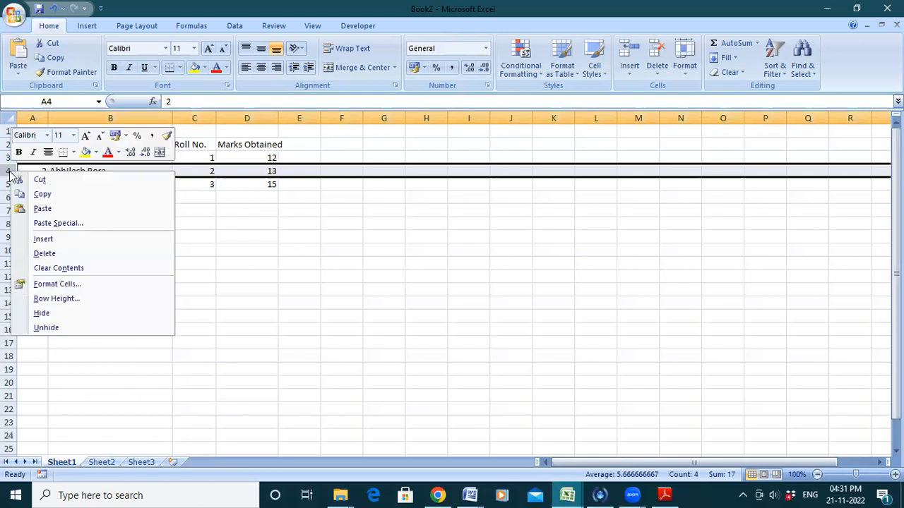
left_click(75, 237)
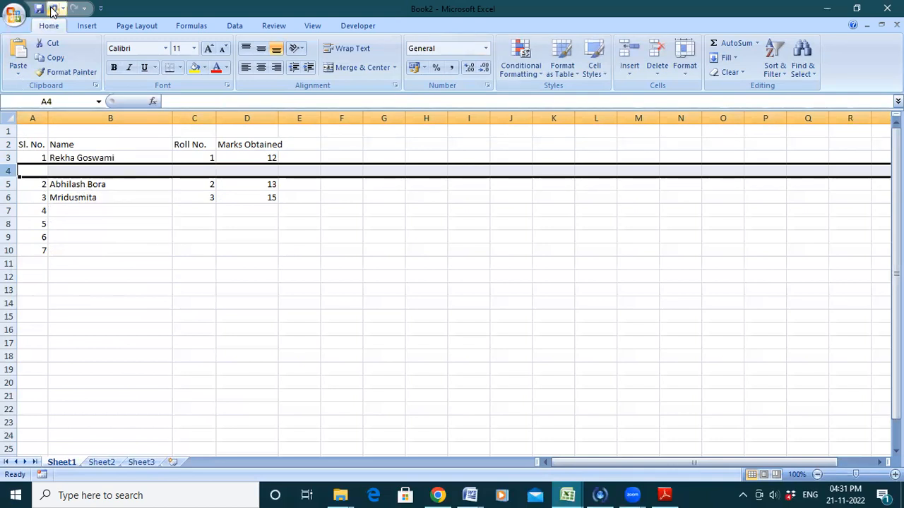
left_click(52, 10)
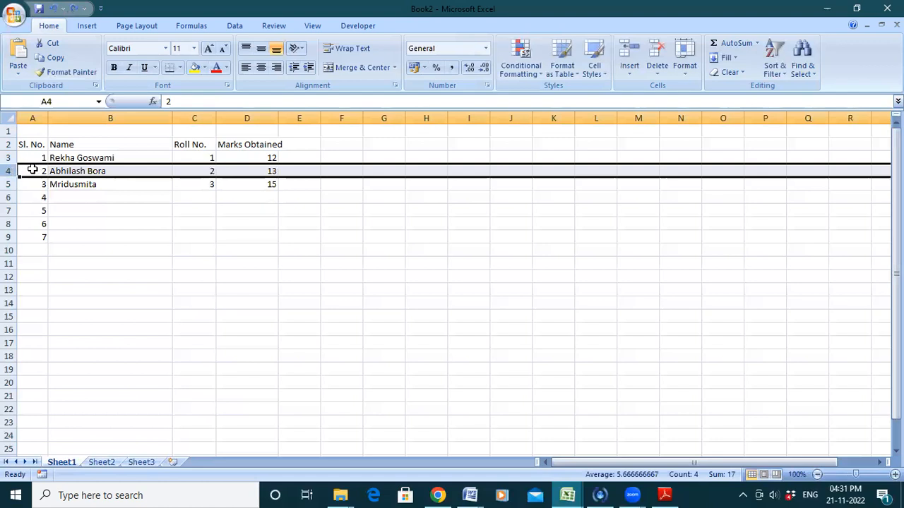
right_click(34, 172)
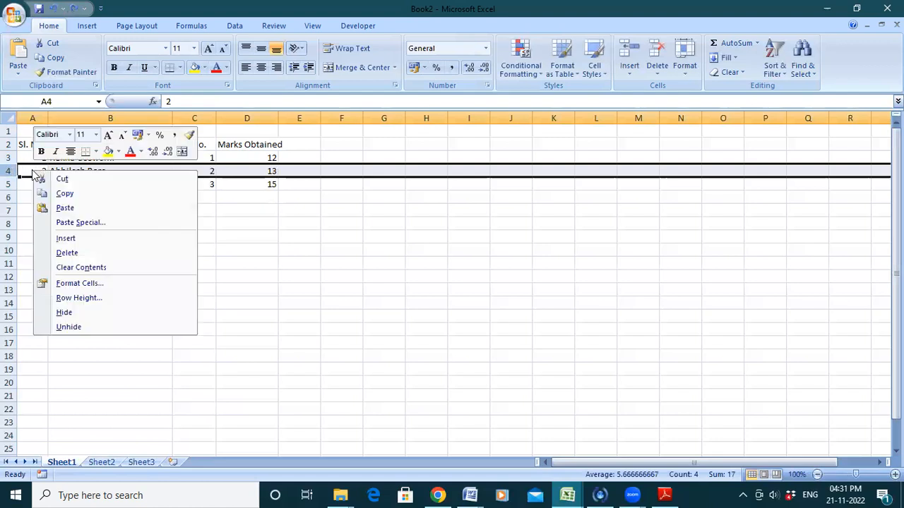
left_click(85, 243)
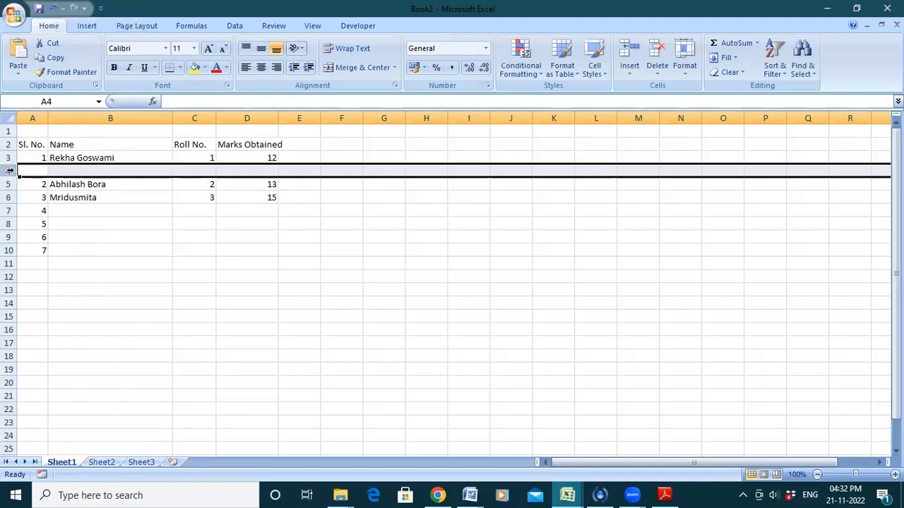
left_click(56, 7)
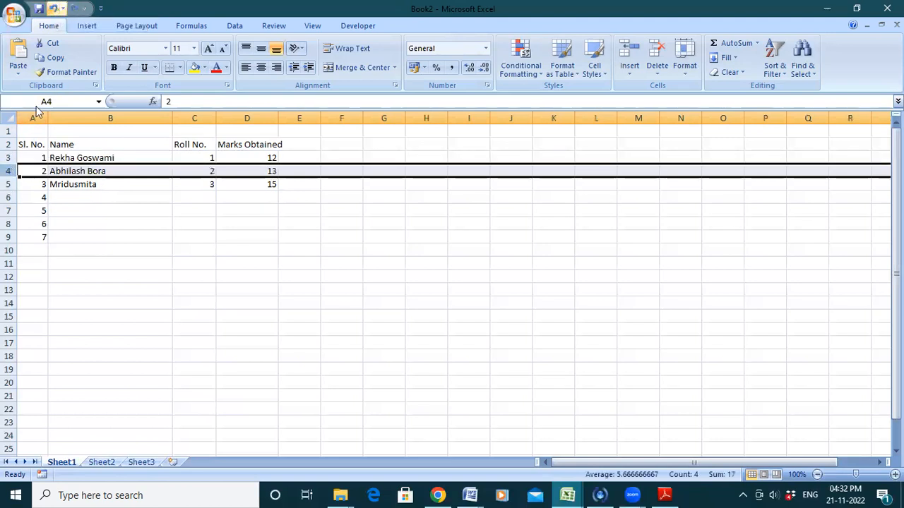
left_click(84, 184)
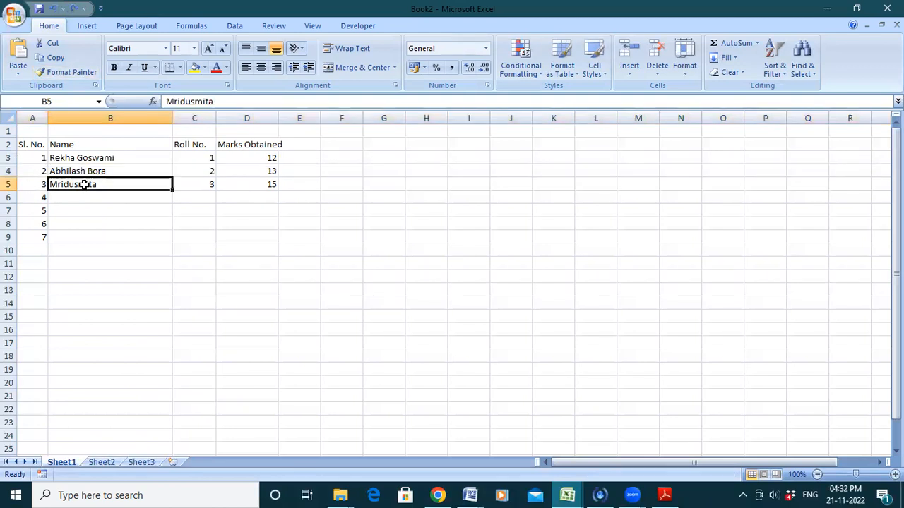
Insert a blank row at row 5 and refill the serial numbers down column A
left_click(10, 184)
right_click(10, 184)
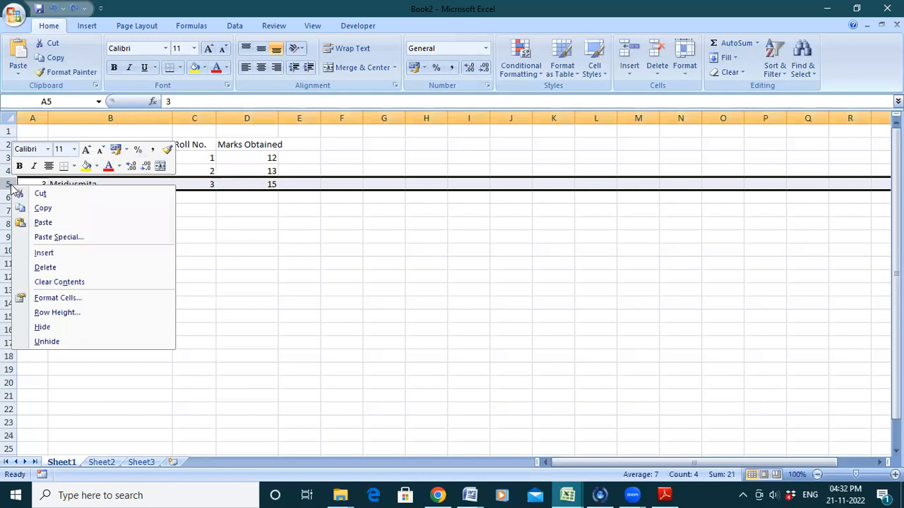
left_click(65, 254)
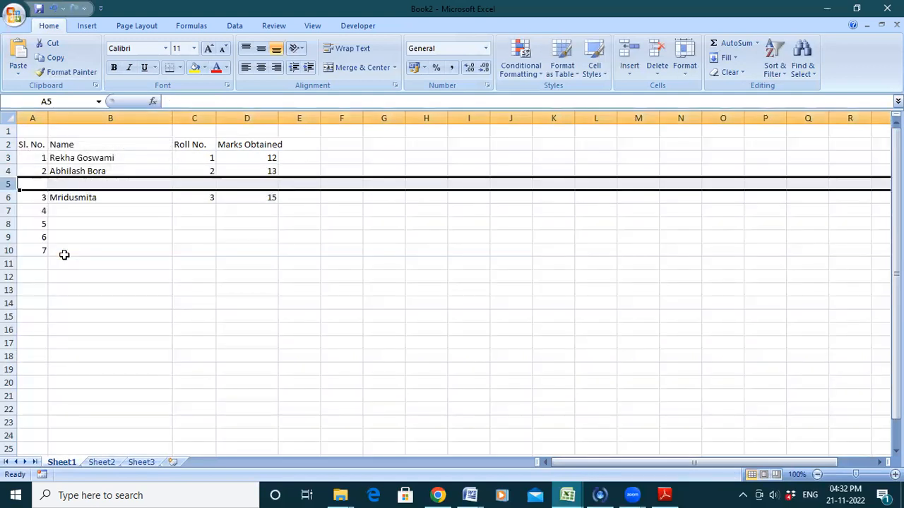
left_click(41, 185)
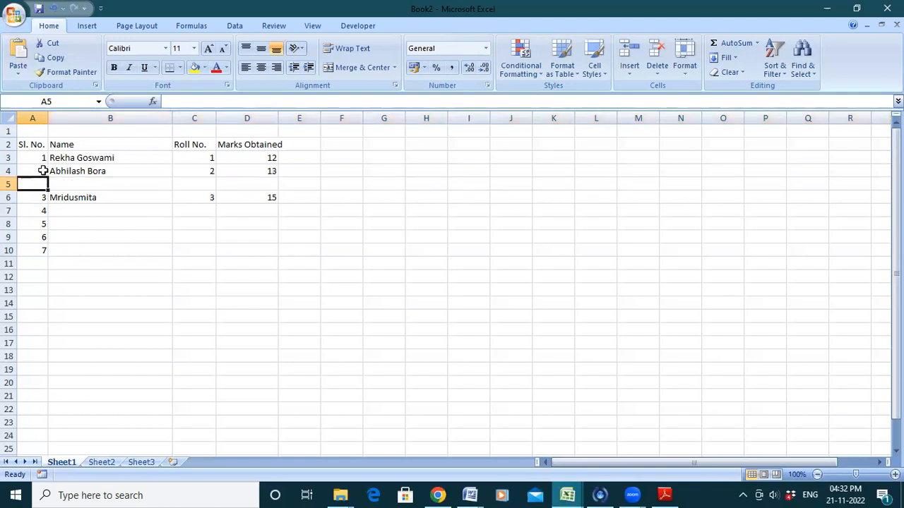
left_click(43, 170)
left_click(41, 157)
left_click(43, 173)
left_click_drag(47, 177, 46, 254)
Enter the new student's name in B5, correcting a typo
left_click(74, 184)
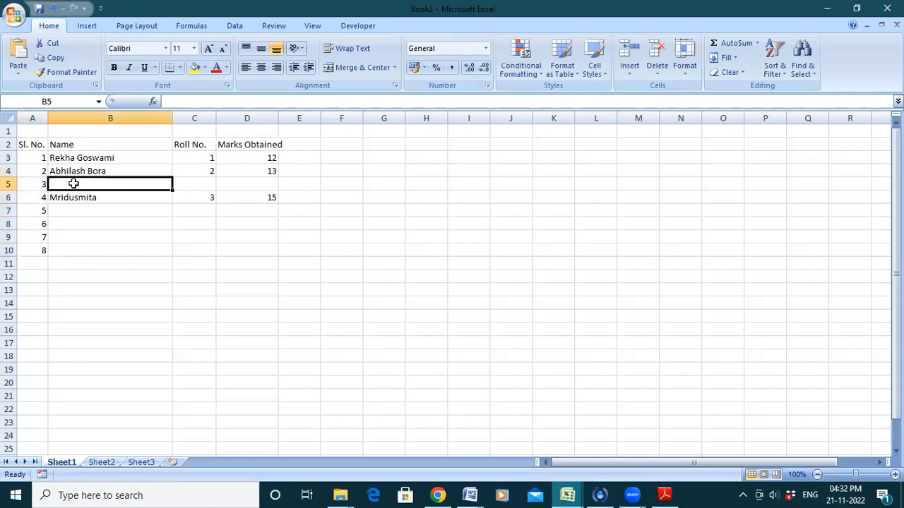
type("Mrinmo")
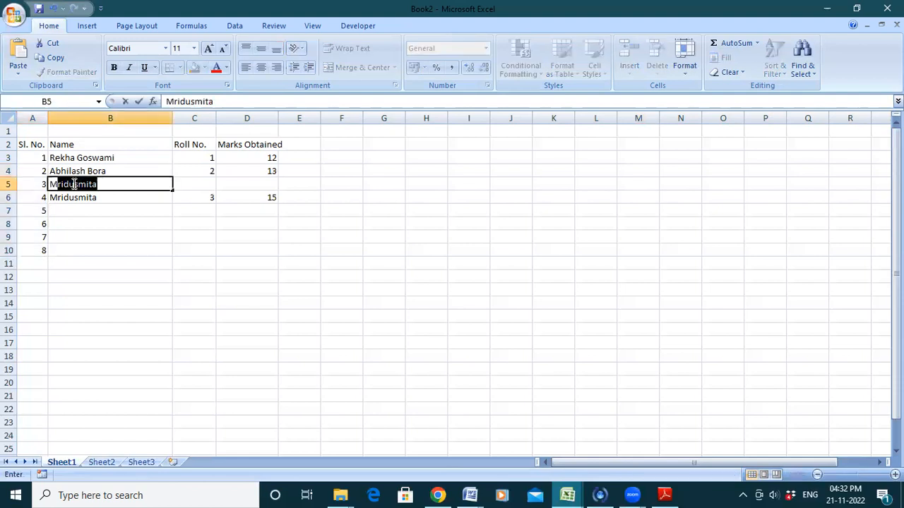
type("y KLI")
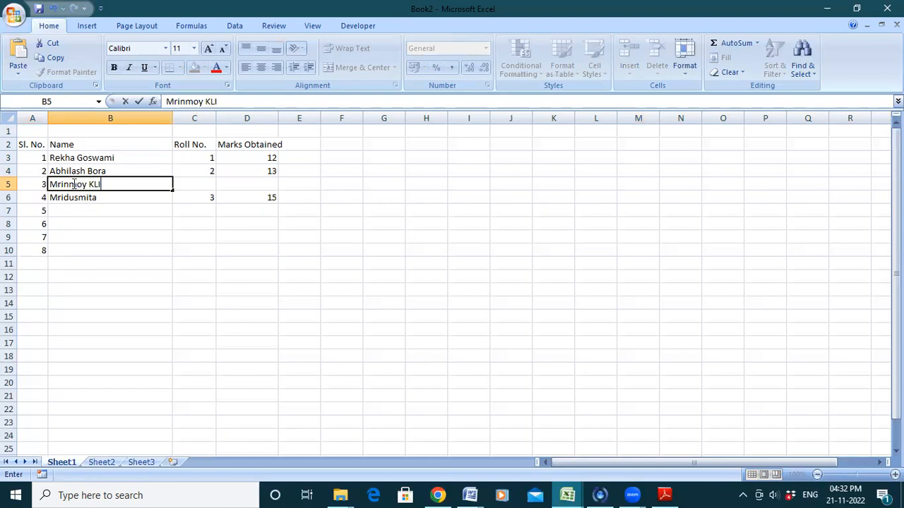
key("BackSpace")
key("BackSpace")
type("alita")
key("Tab")
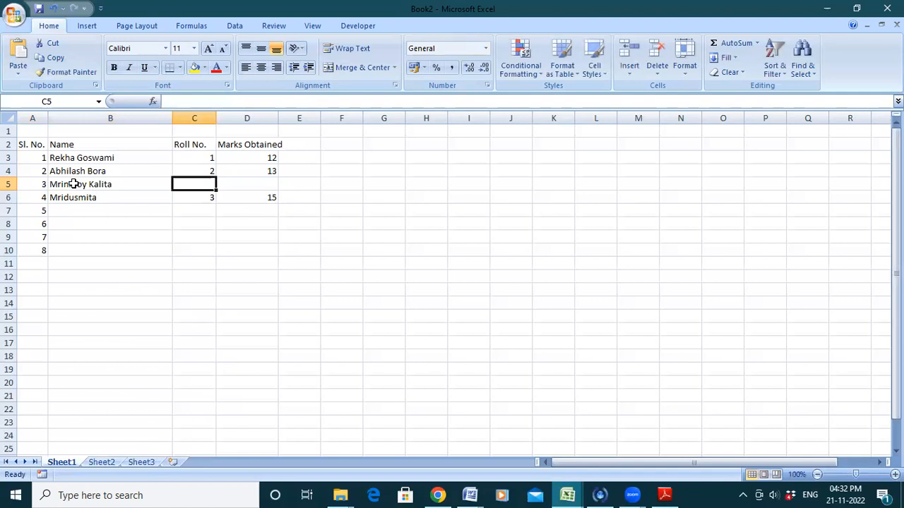
Fill roll numbers 1–4 down C3:C6 and enter 14 marks in D5
left_click(195, 157)
left_click_drag(198, 160, 212, 164)
double_click(211, 163)
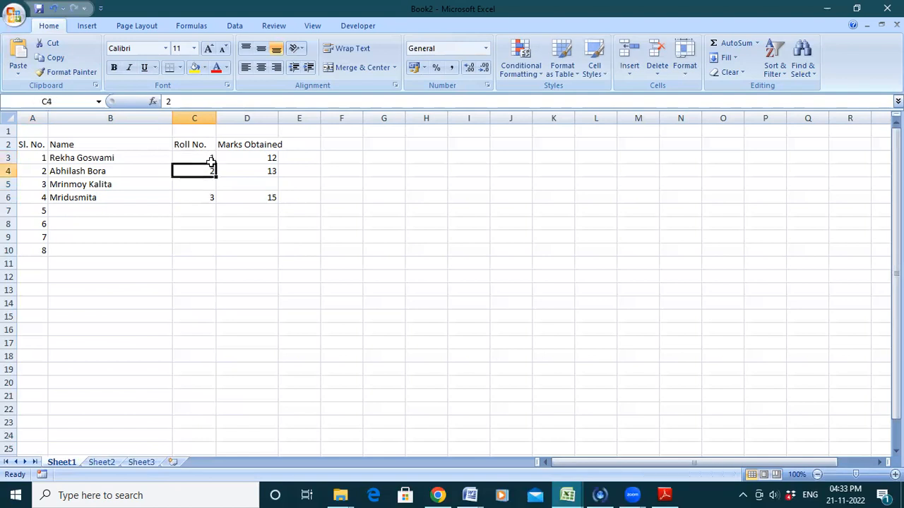
left_click(212, 156)
left_click_drag(215, 161, 216, 203)
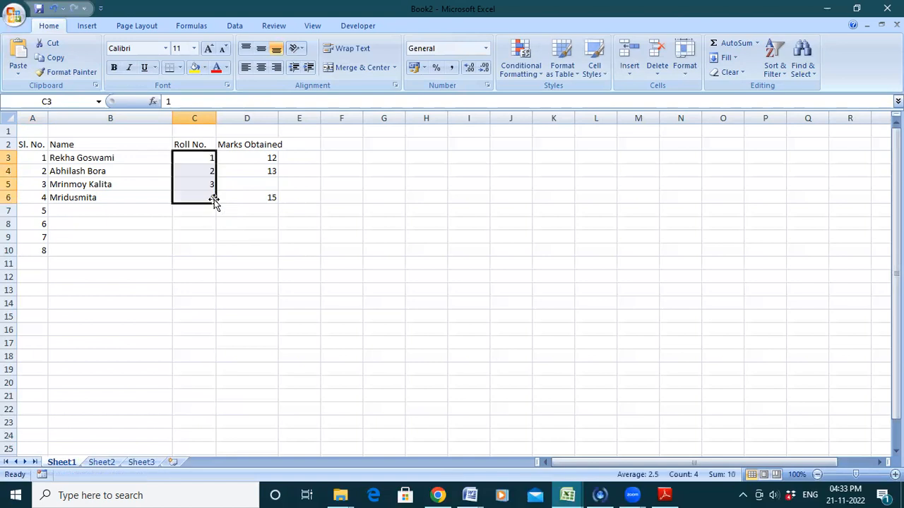
left_click(270, 182)
type("14")
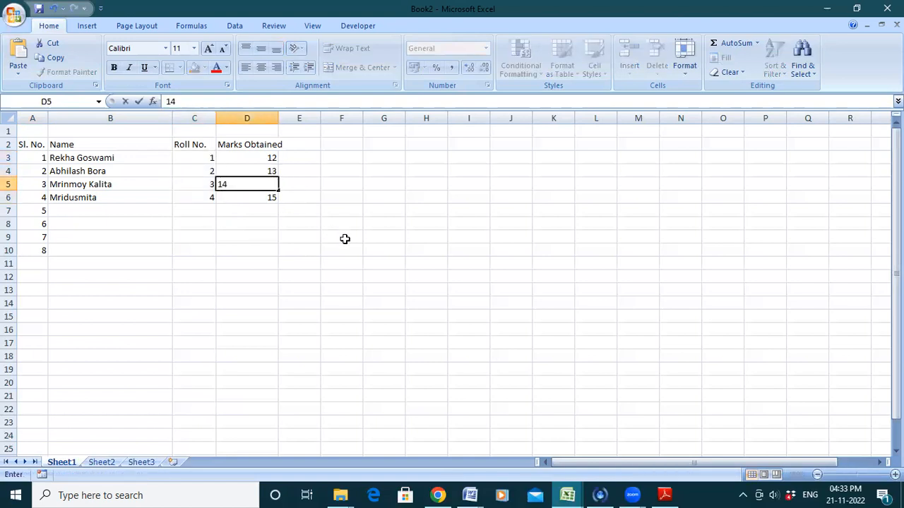
left_click(344, 239)
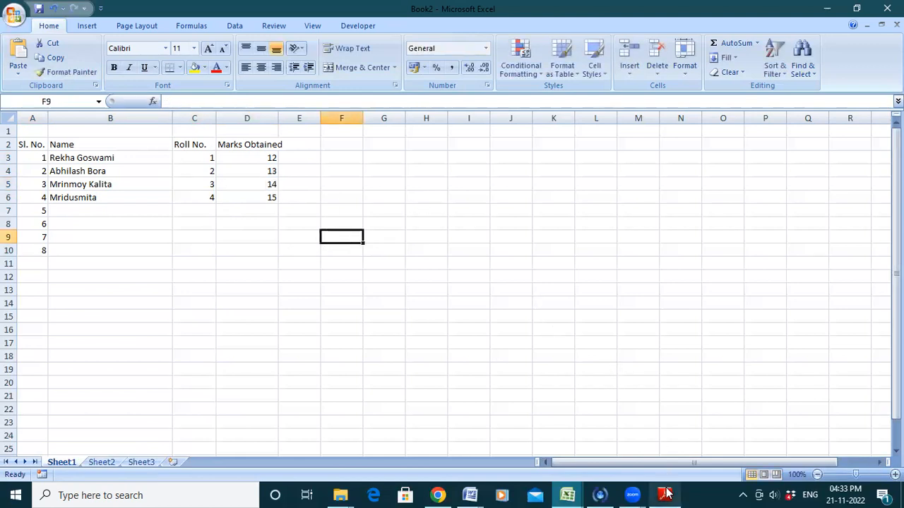
mouse_move(667, 493)
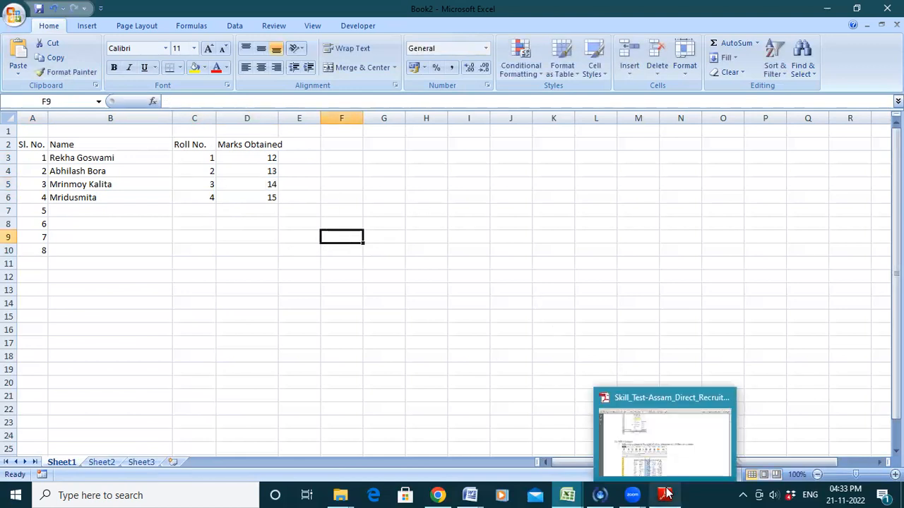
Scroll the PDF guide to the 'To Add a Column' steps on page 5
left_click(696, 458)
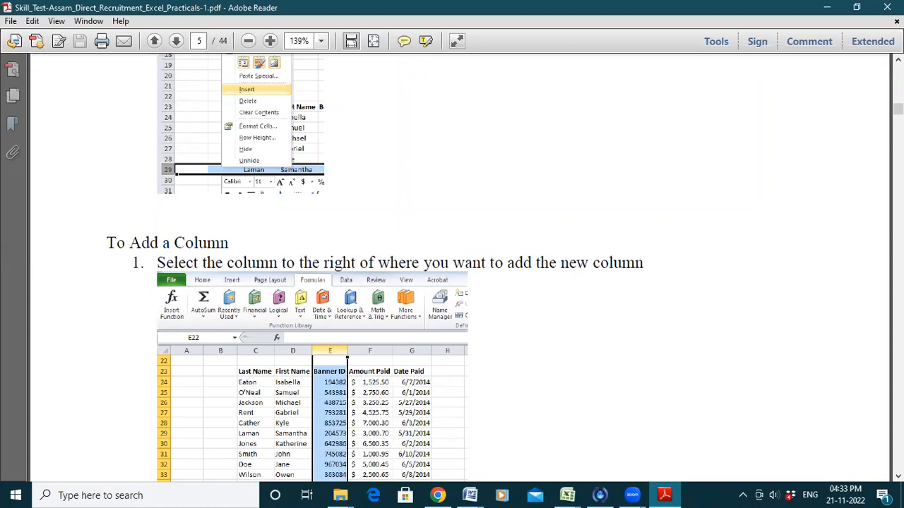
scroll(452, 268, "down", 3)
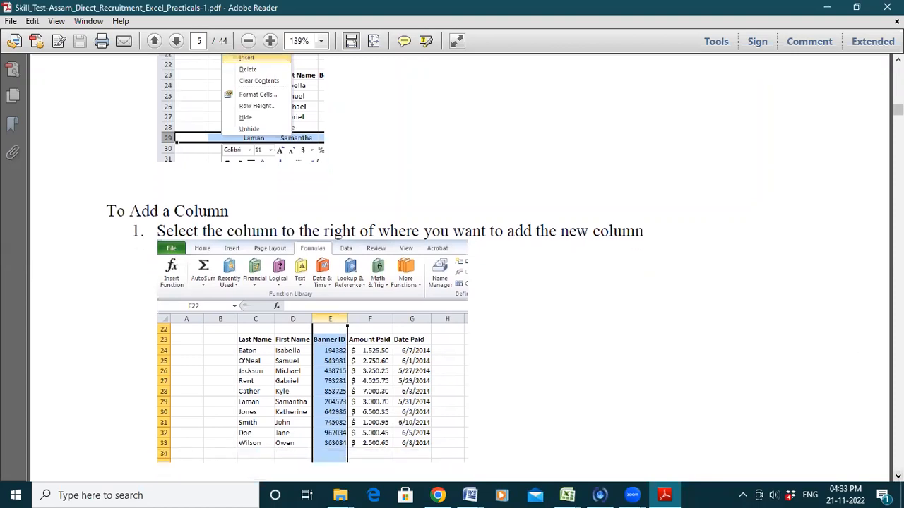
scroll(494, 269, "down", 3)
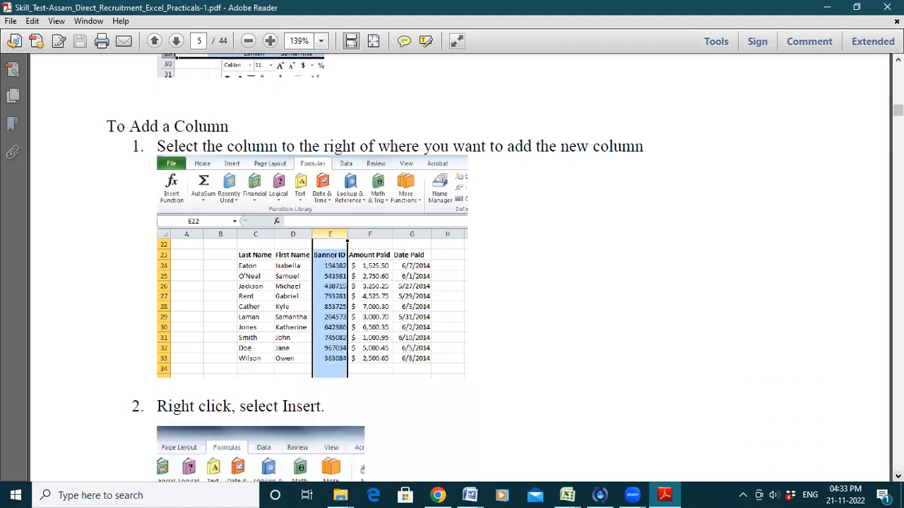
scroll(494, 268, "down", 3)
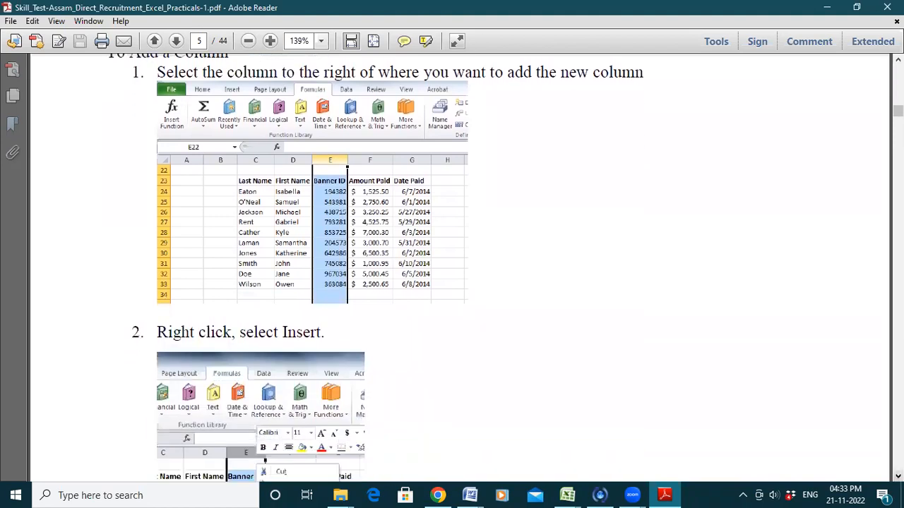
scroll(494, 268, "down", 1)
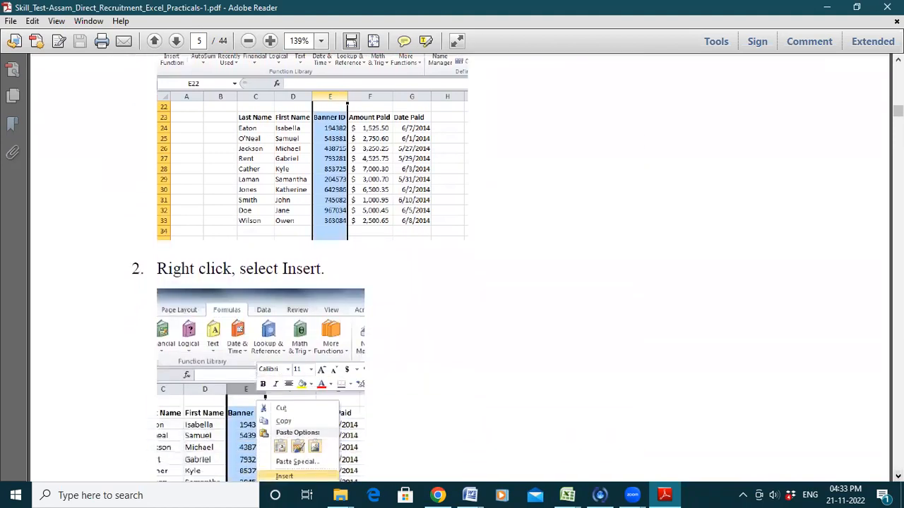
scroll(494, 268, "down", 4)
scroll(458, 268, "down", 4)
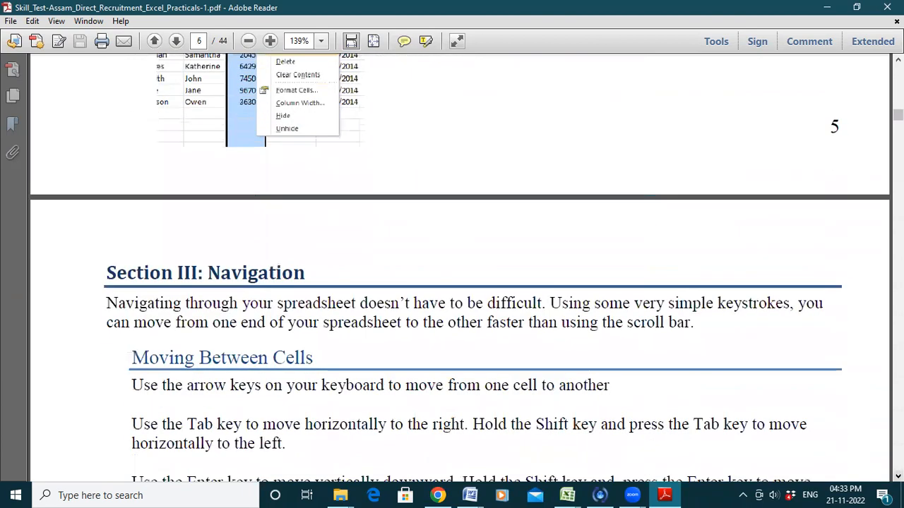
scroll(459, 269, "up", 1)
scroll(754, 363, "up", 7)
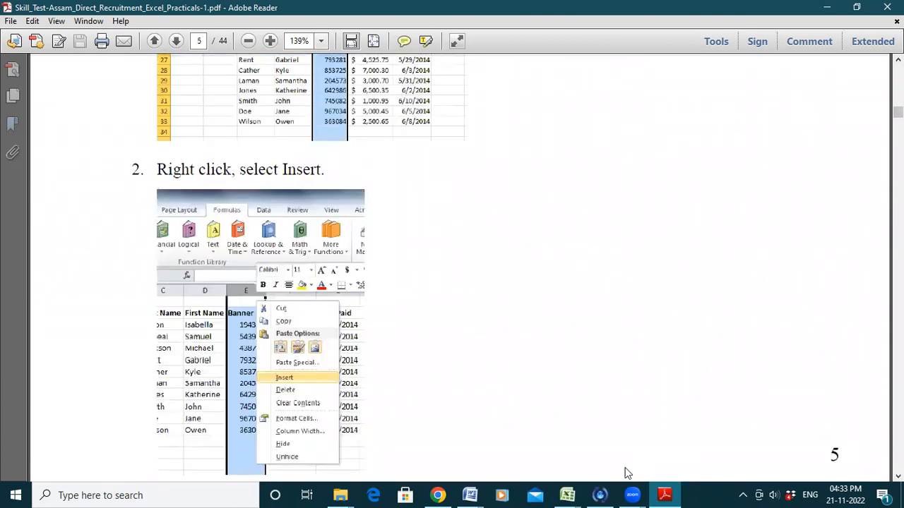
left_click(567, 495)
Try inserting blank columns before Marks Obtained and before Roll No., undoing each attempt
left_click(690, 439)
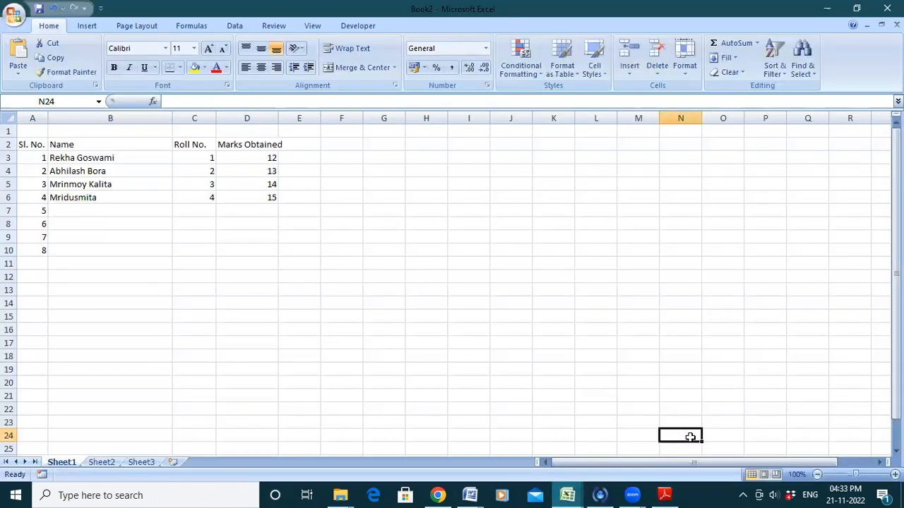
left_click(256, 141)
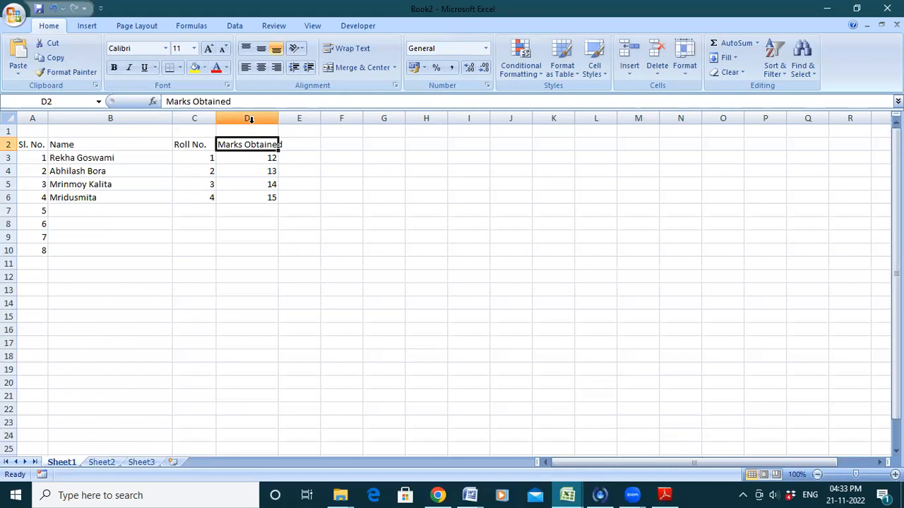
left_click(249, 119)
right_click(252, 122)
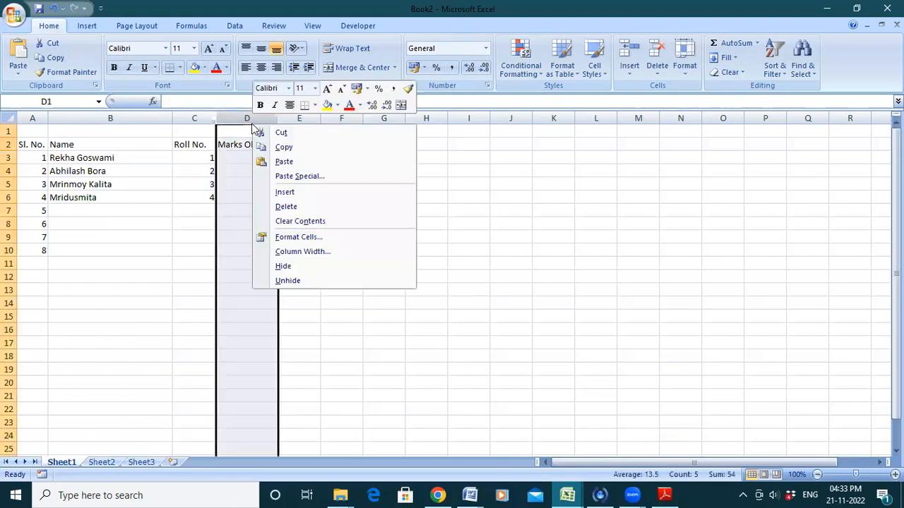
left_click(284, 192)
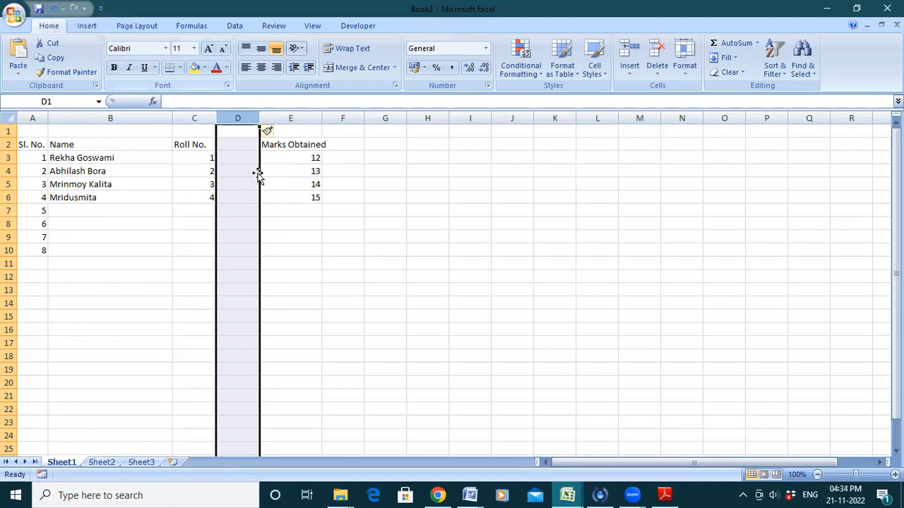
left_click(306, 117)
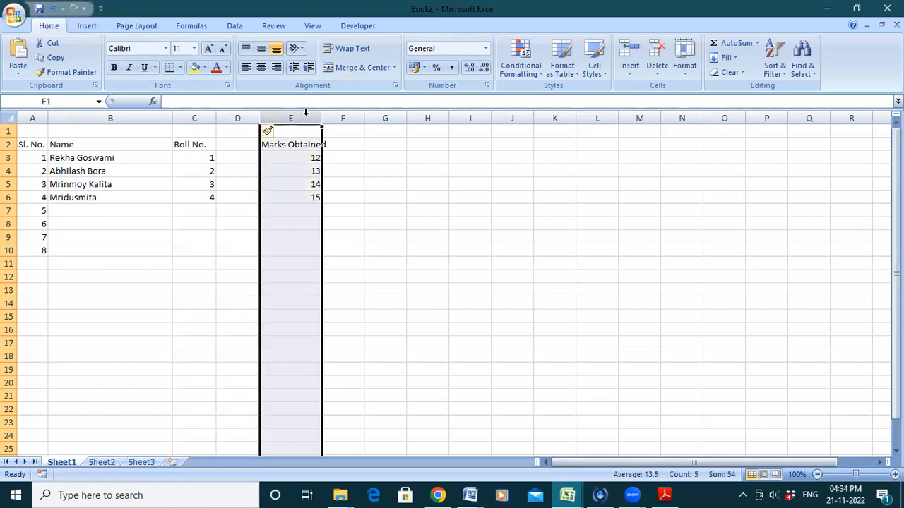
left_click(53, 8)
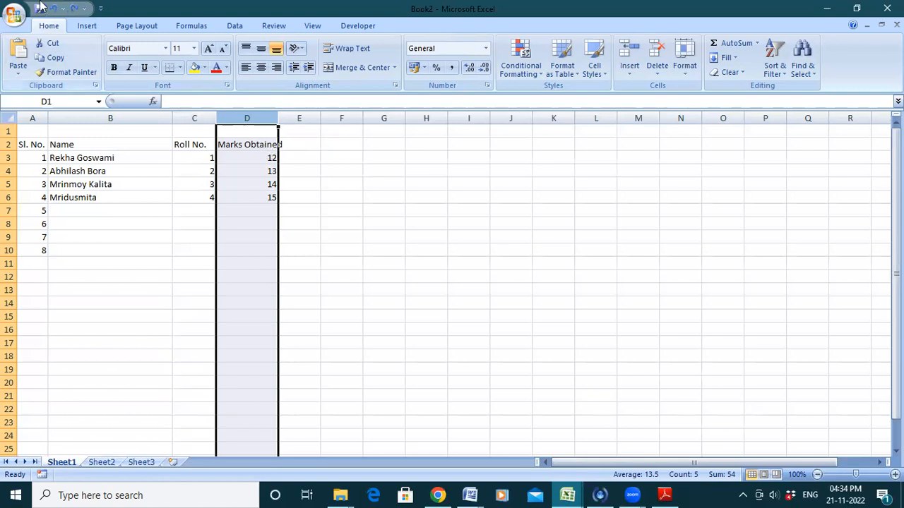
left_click(74, 7)
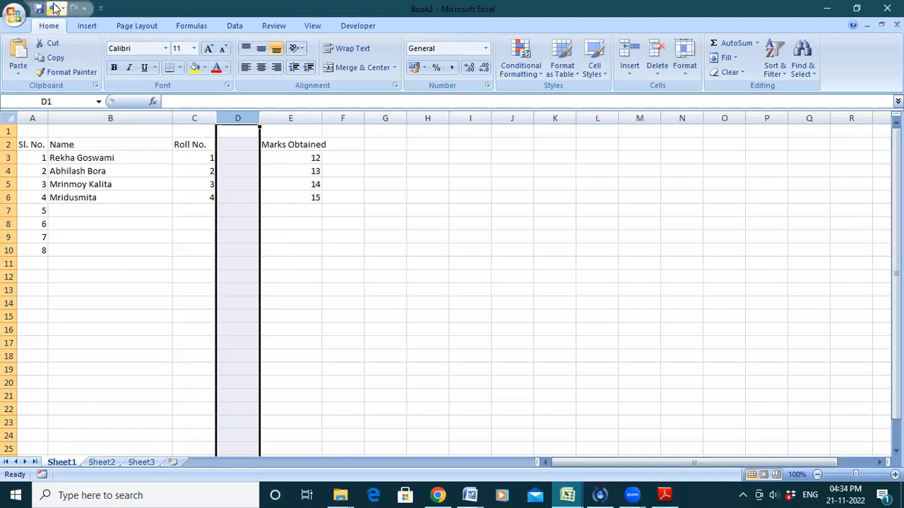
left_click(54, 8)
left_click(183, 118)
right_click(185, 119)
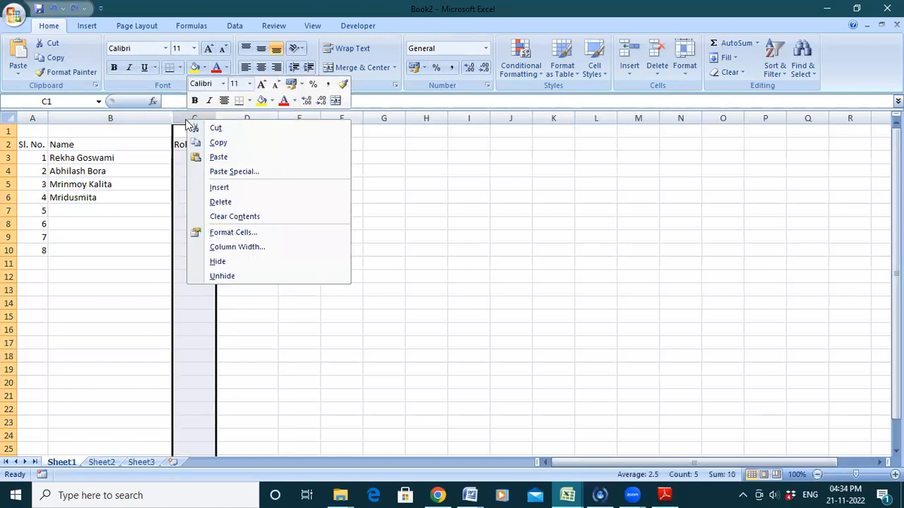
left_click(265, 188)
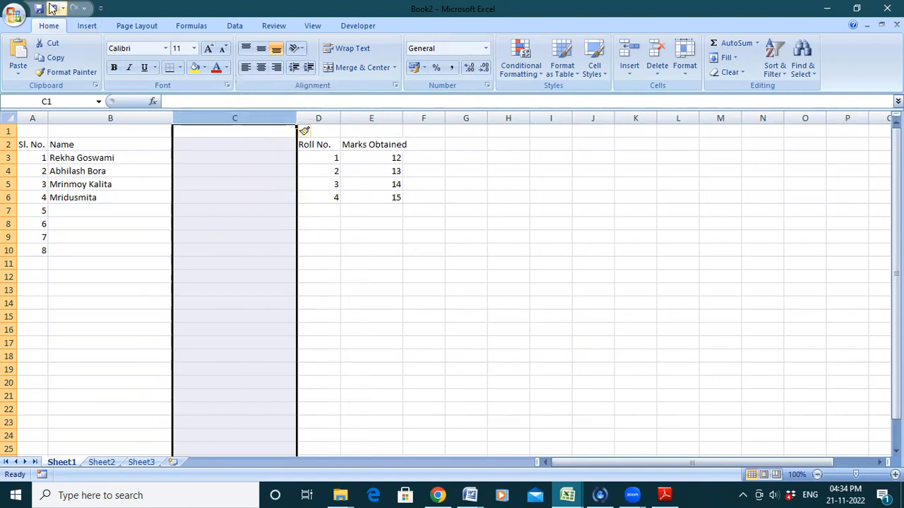
left_click(51, 8)
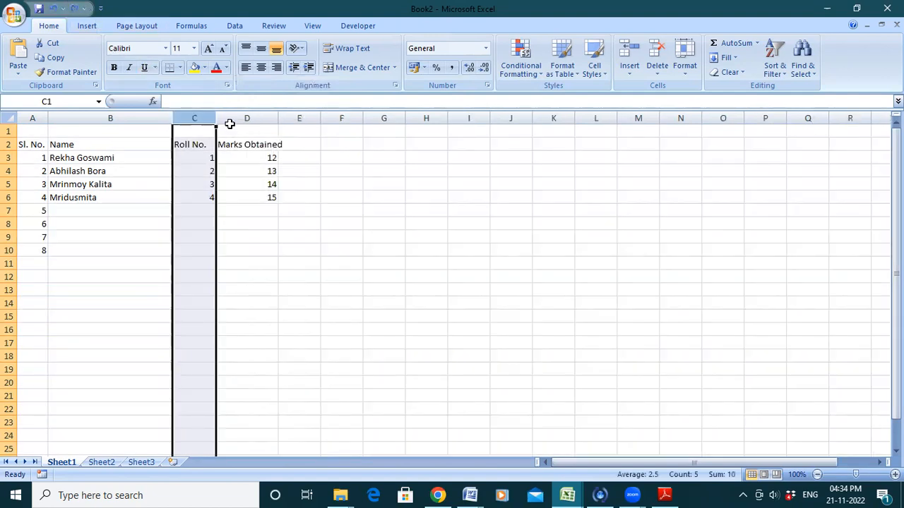
Insert a blank column before Marks Obtained and head it 'Address' in D2
left_click(267, 118)
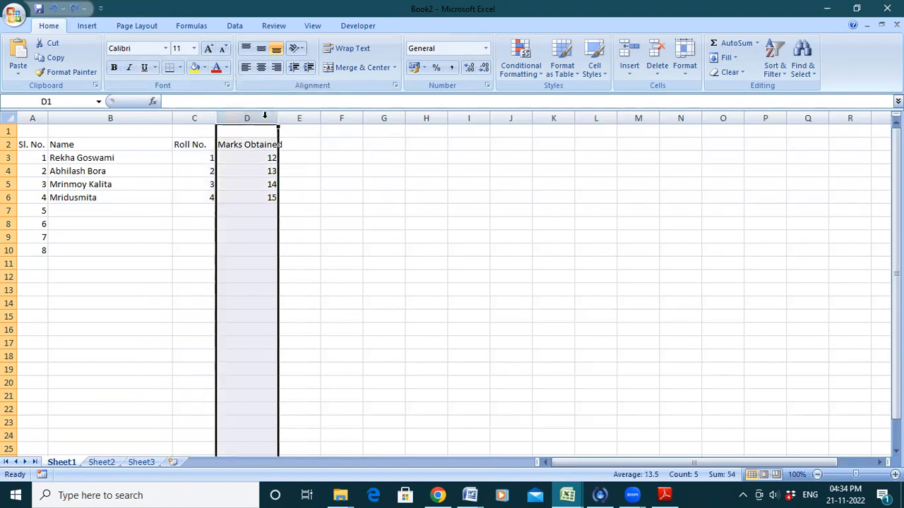
right_click(258, 119)
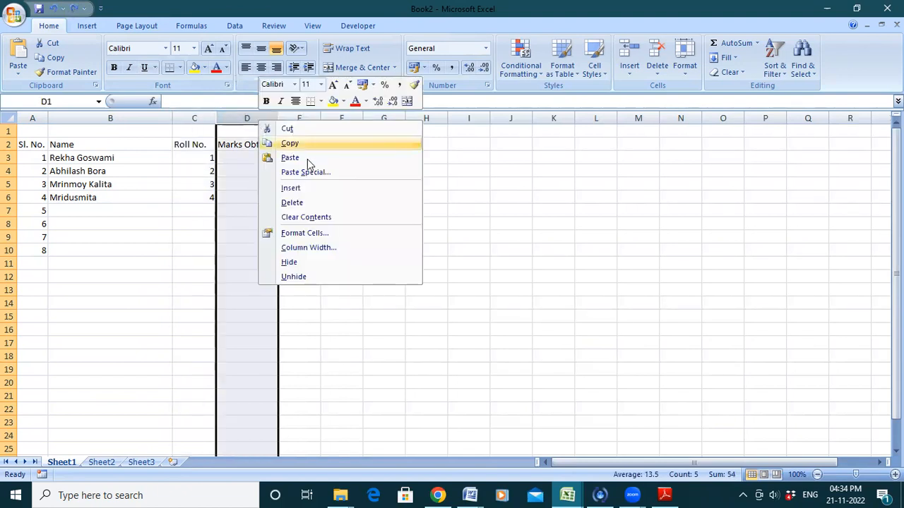
left_click(303, 187)
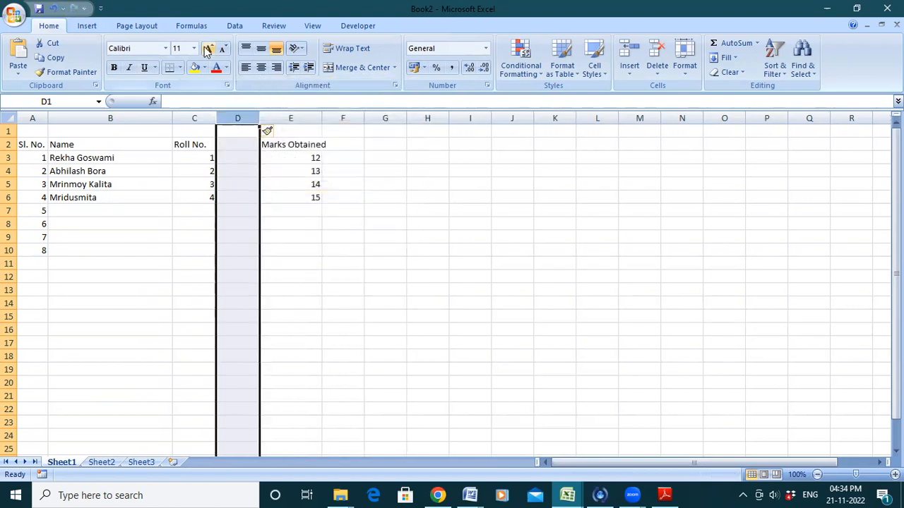
left_click(249, 143)
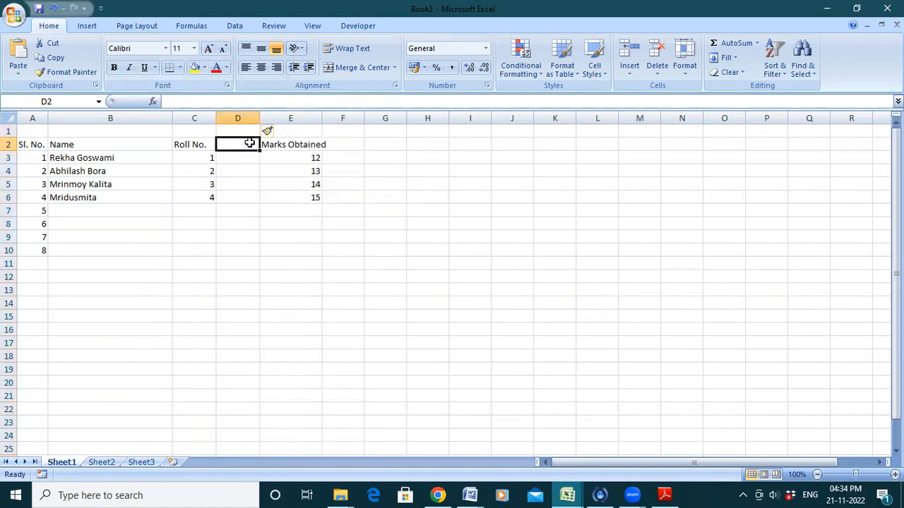
type("Address")
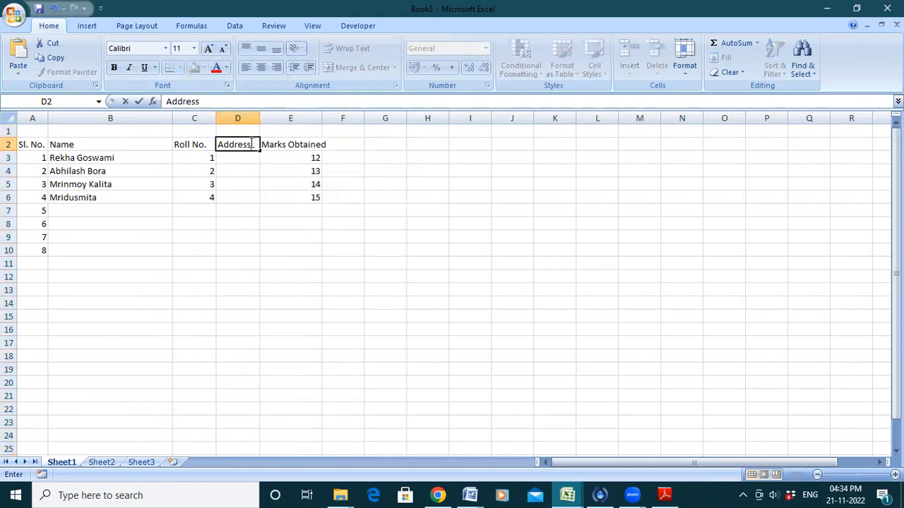
left_click(319, 202)
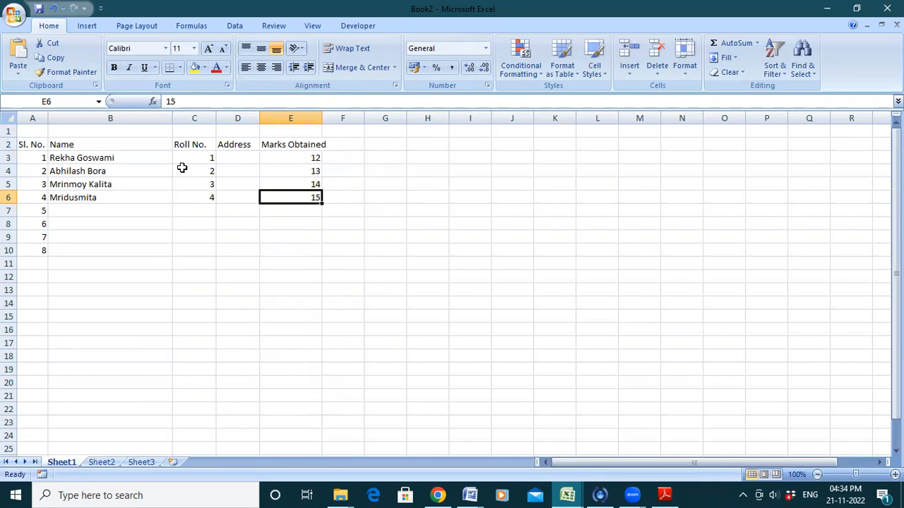
left_click(671, 493)
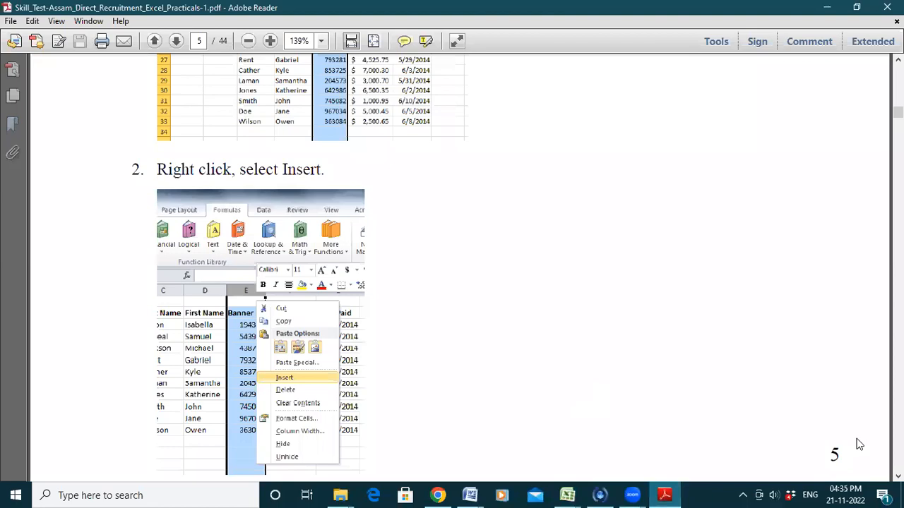
scroll(459, 268, "down", 10)
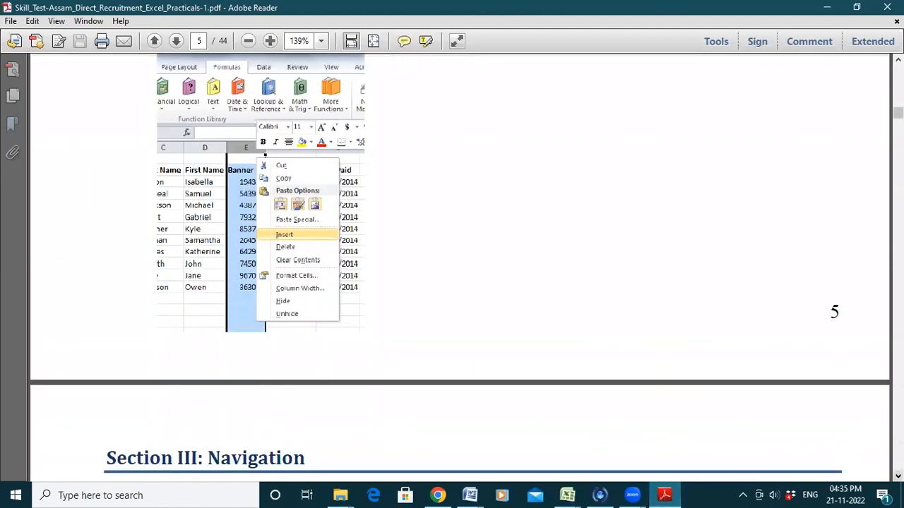
scroll(458, 268, "down", 4)
scroll(459, 269, "down", 1)
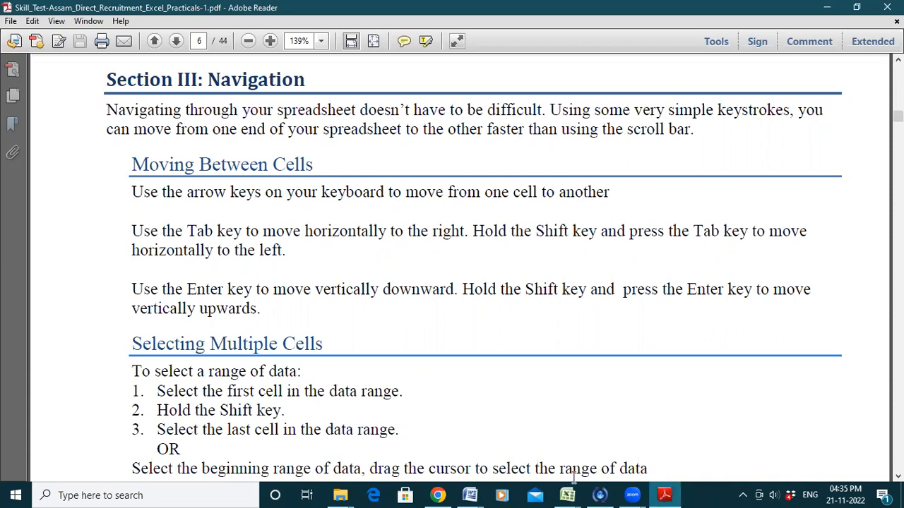
mouse_move(574, 495)
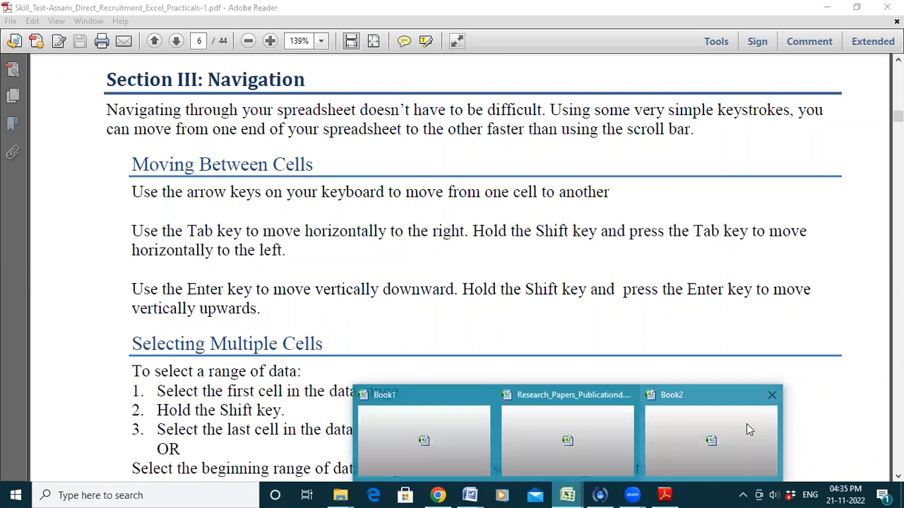
left_click(746, 424)
left_click(208, 199)
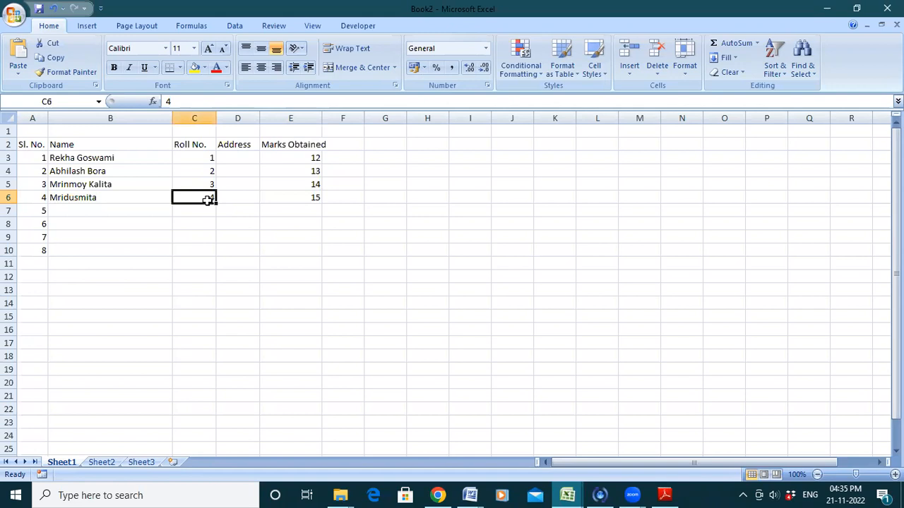
Move left and right along row 6 with the arrow keys, then check the PDF
key("Right")
key("Right")
key("Right")
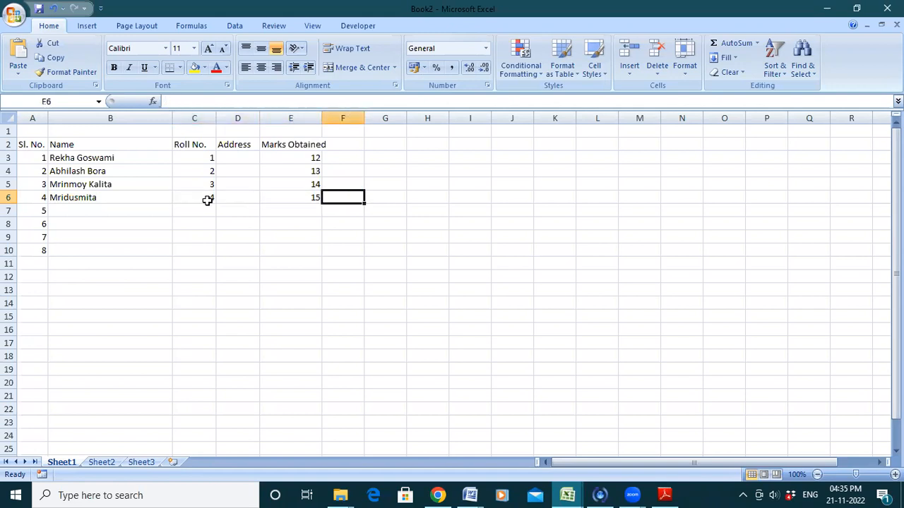
key("Left")
key("Left")
key("Left")
key("Left")
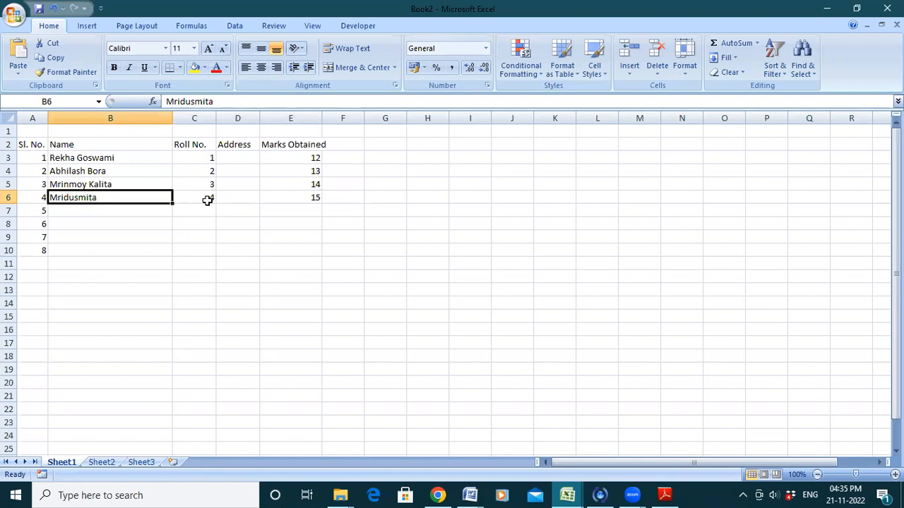
key("Right")
key("Right")
key("Right")
key("Left")
key("Left")
key("Left")
key("Left")
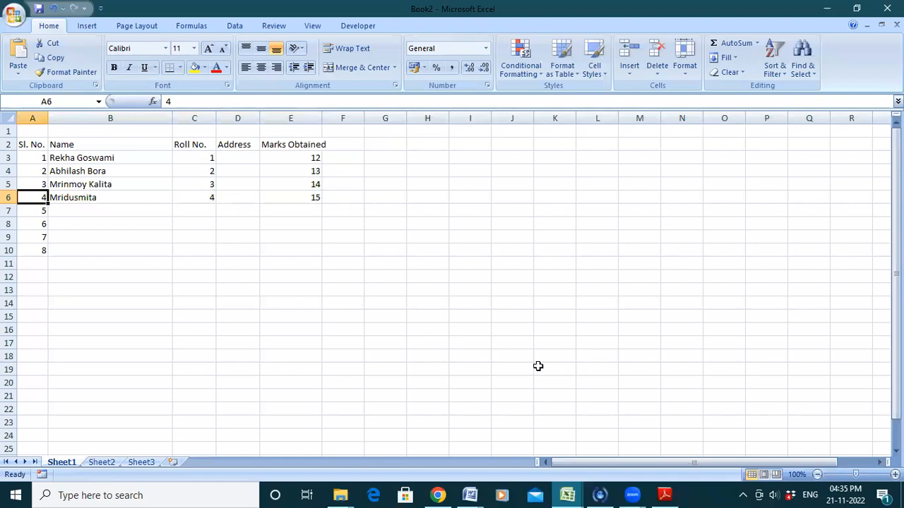
left_click(667, 494)
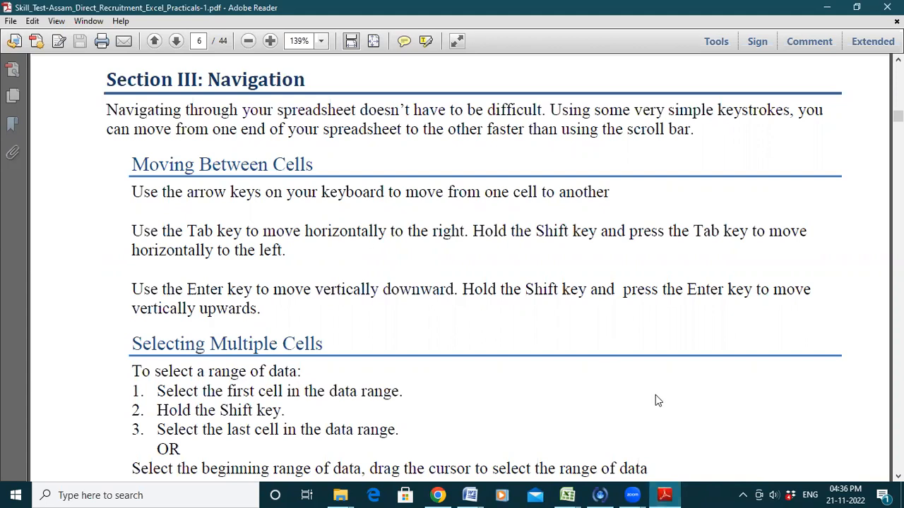
Back in Book2, step between A6 and D6 along row 6 before returning to the PDF
left_click(567, 494)
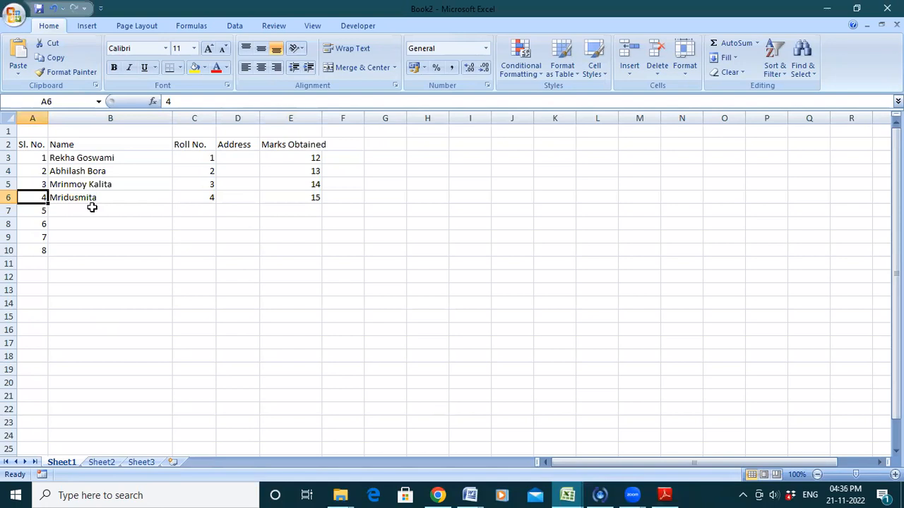
key("Right")
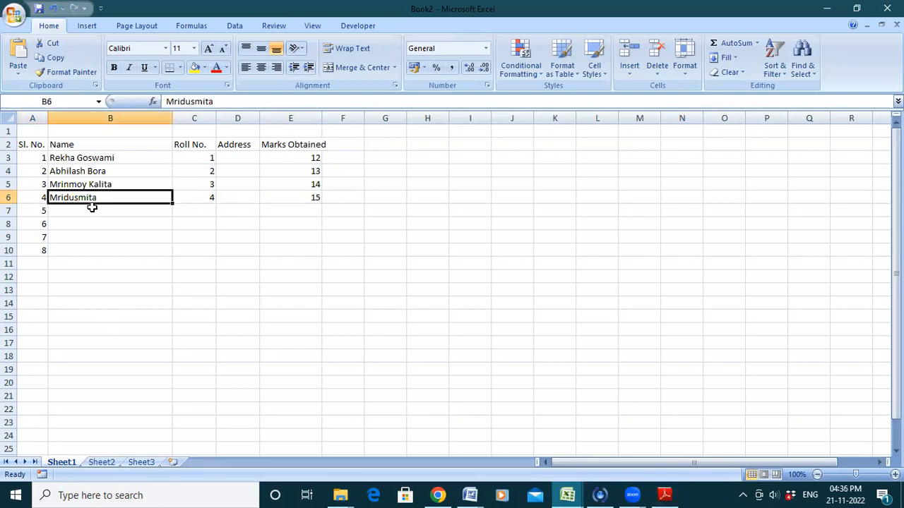
left_click(22, 201)
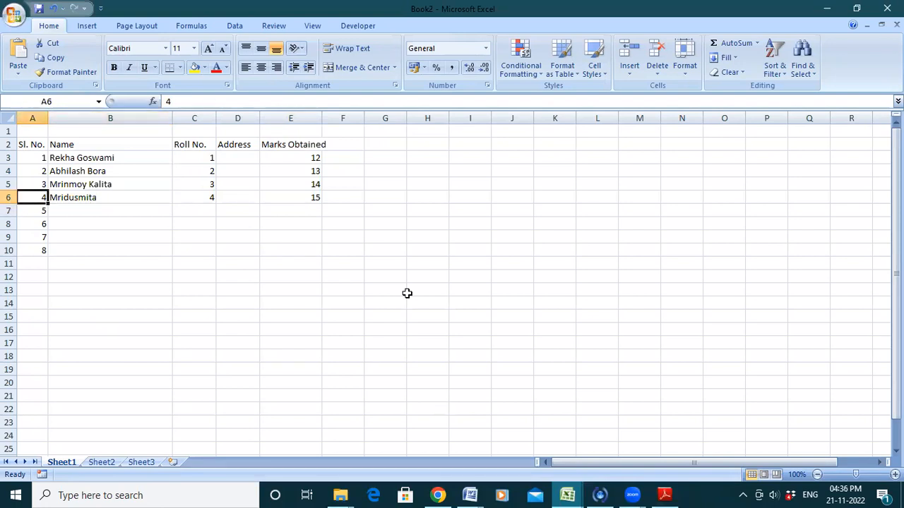
key("Right")
key("Right")
key("Right")
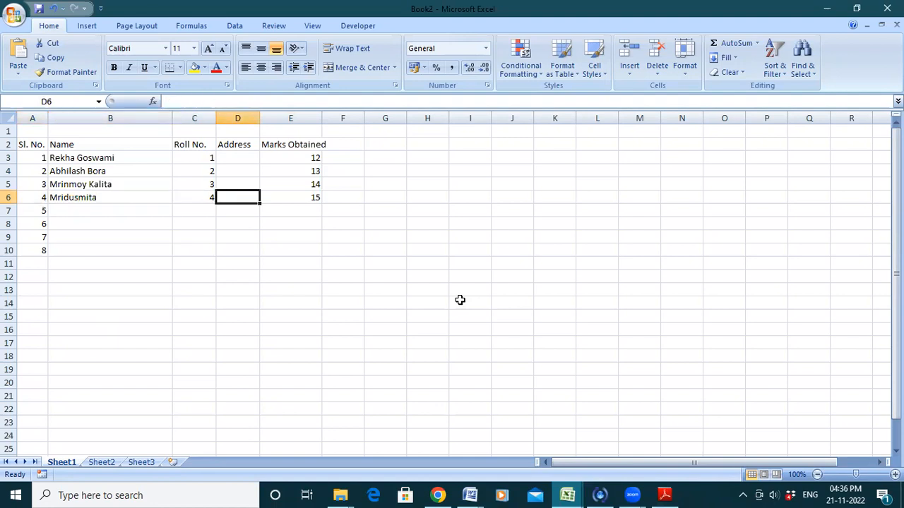
key("Left")
key("Left")
key("Left")
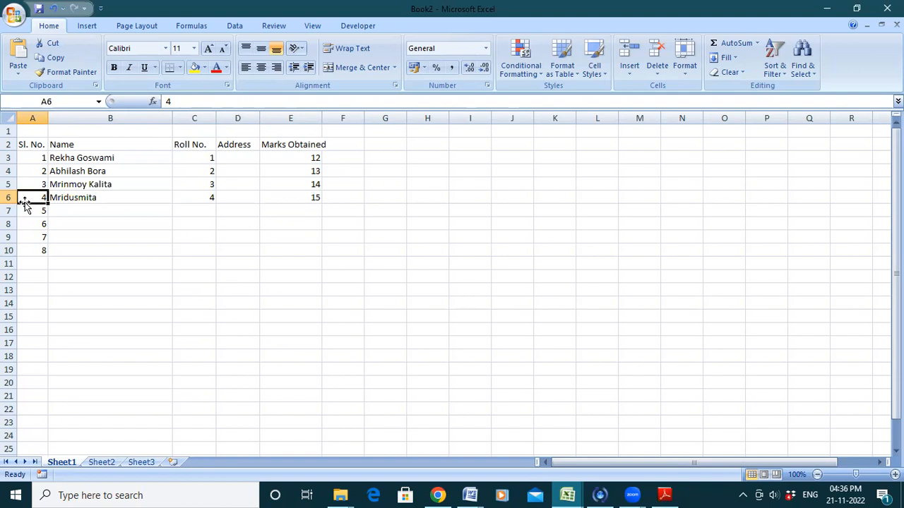
key("Right")
key("Right")
key("Right")
key("Right")
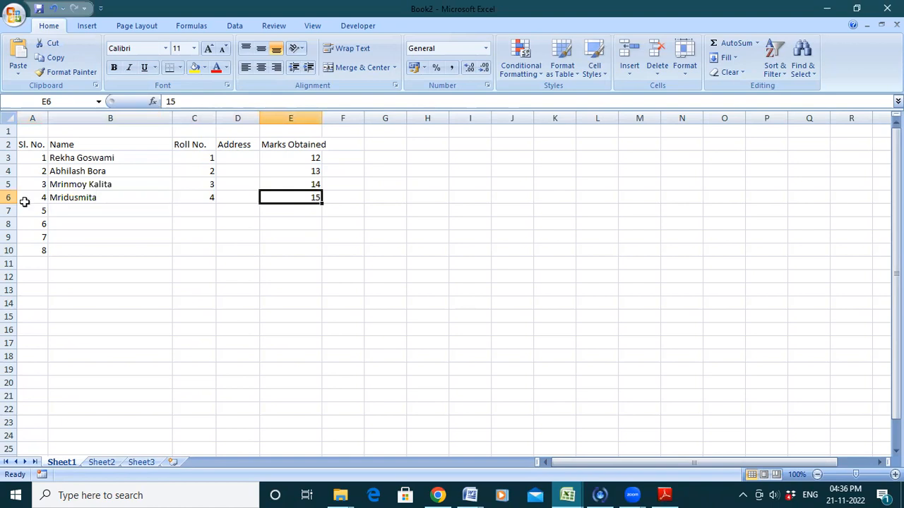
key("Left")
key("Left")
key("Left")
key("Left")
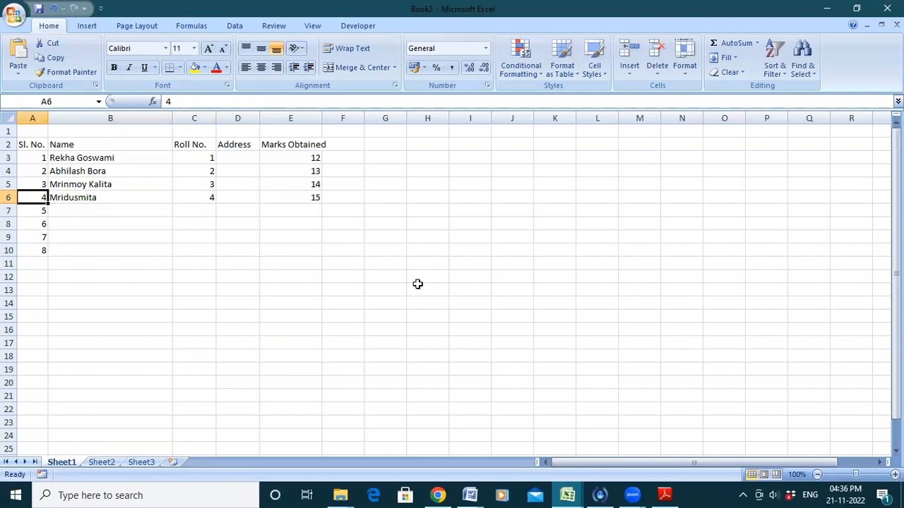
left_click(664, 494)
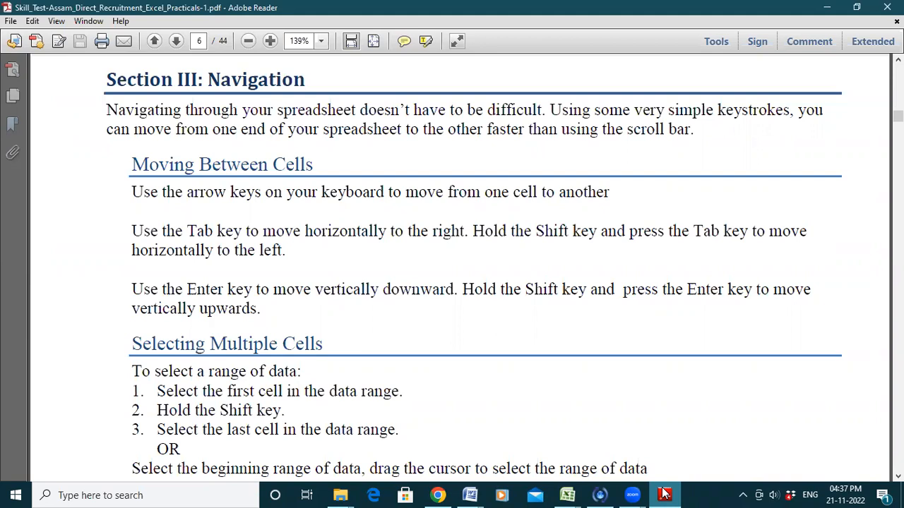
Hide the PDF and move up and down columns A and B between rows 2 and 13
left_click(664, 494)
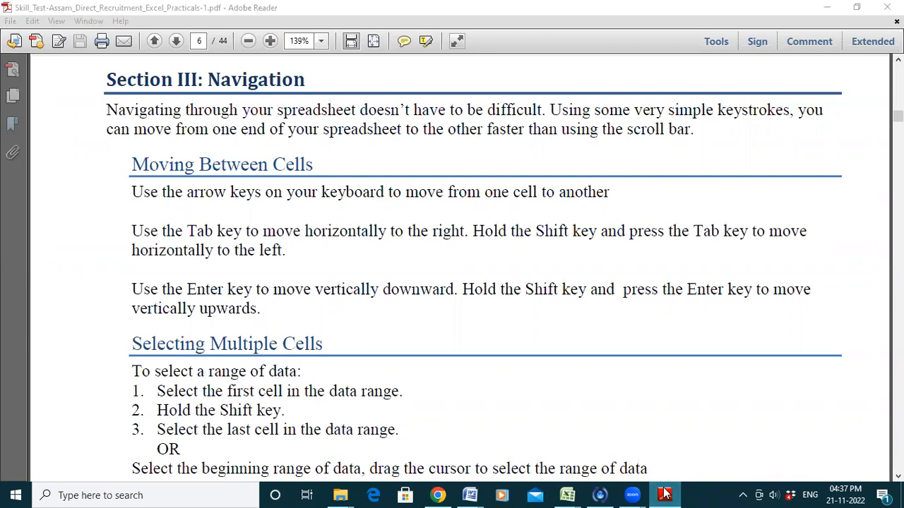
key("Down")
key("Down")
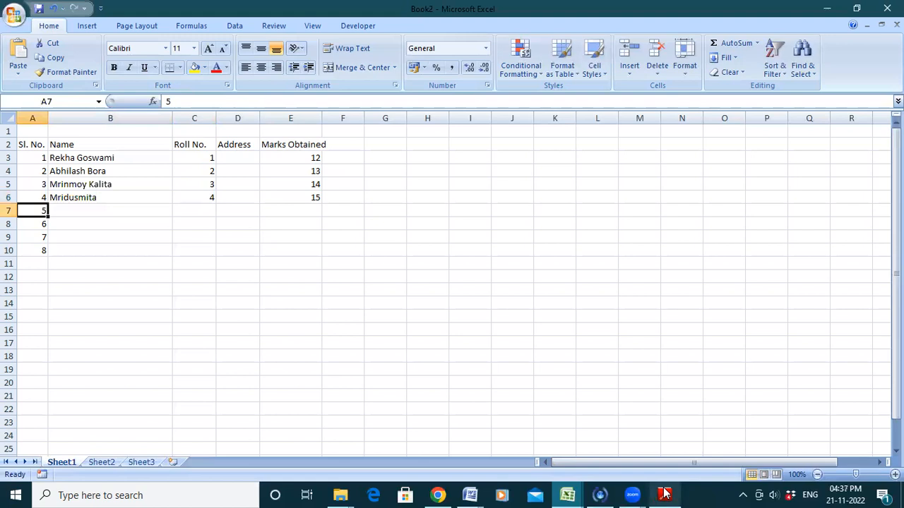
key("Down")
key("Down")
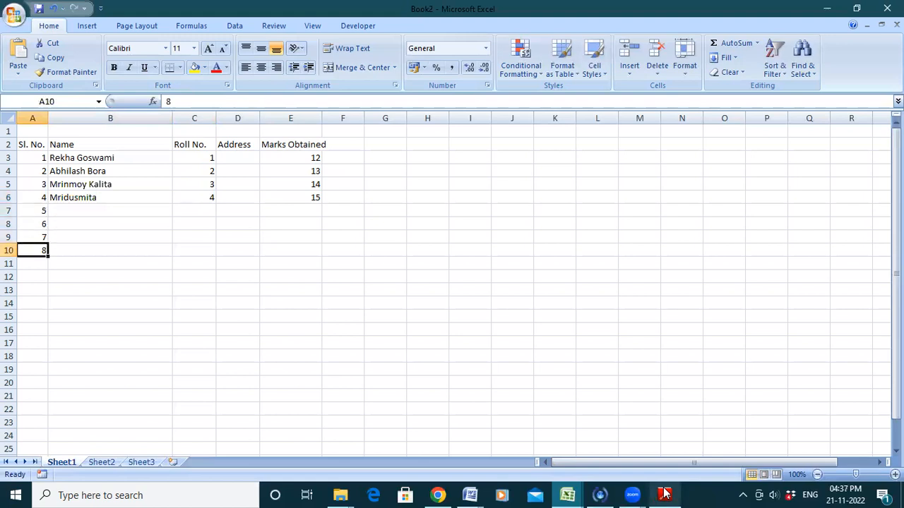
key("Right")
key("Up")
key("Up")
key("Up")
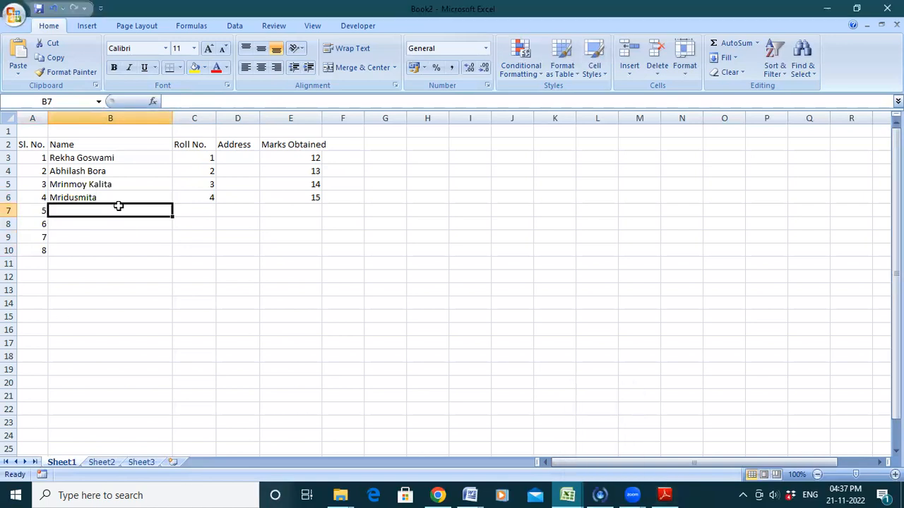
key("Down")
key("Down")
key("Down")
key("Down")
key("Down")
key("Down")
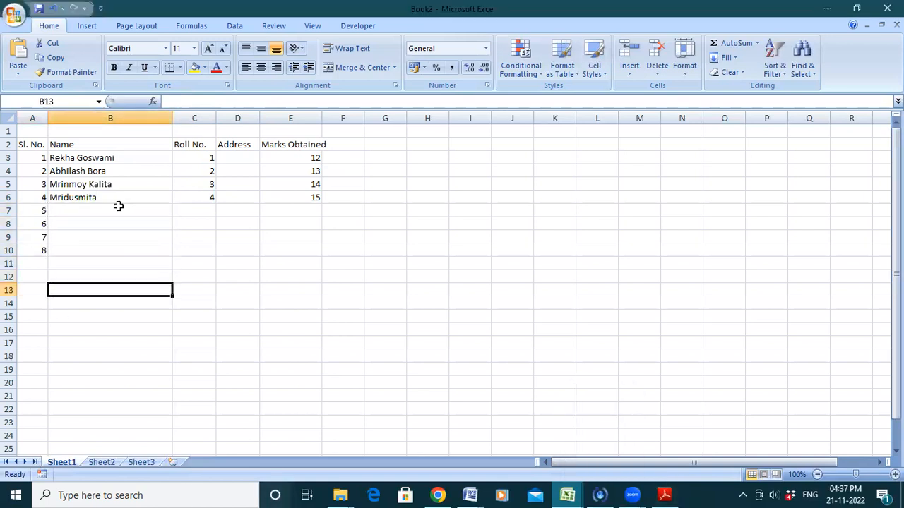
key("Up")
key("Up")
key("Up")
key("Up")
key("Up")
key("Up")
key("Up")
key("Up")
key("Up")
key("Up")
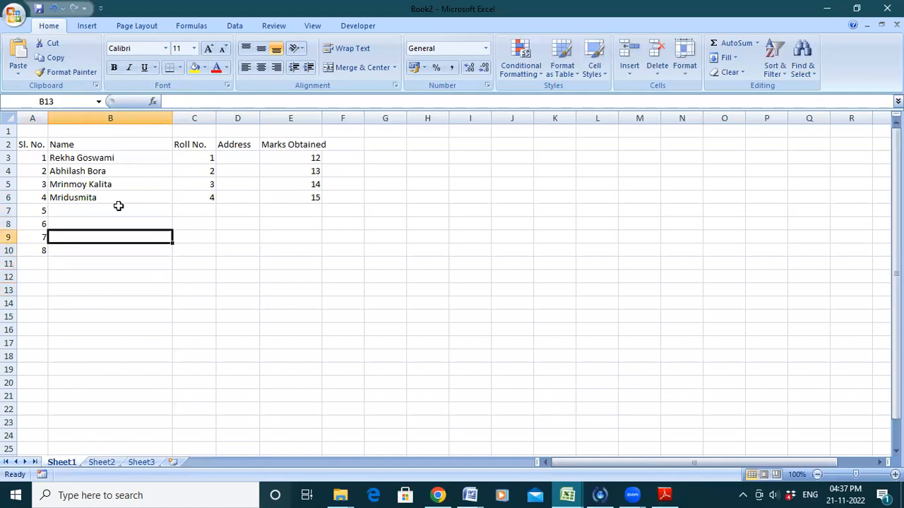
key("Down")
key("Down")
key("Down")
key("Down")
key("Down")
key("Down")
key("Up")
key("Up")
key("Up")
key("Up")
key("Up")
key("Up")
key("Up")
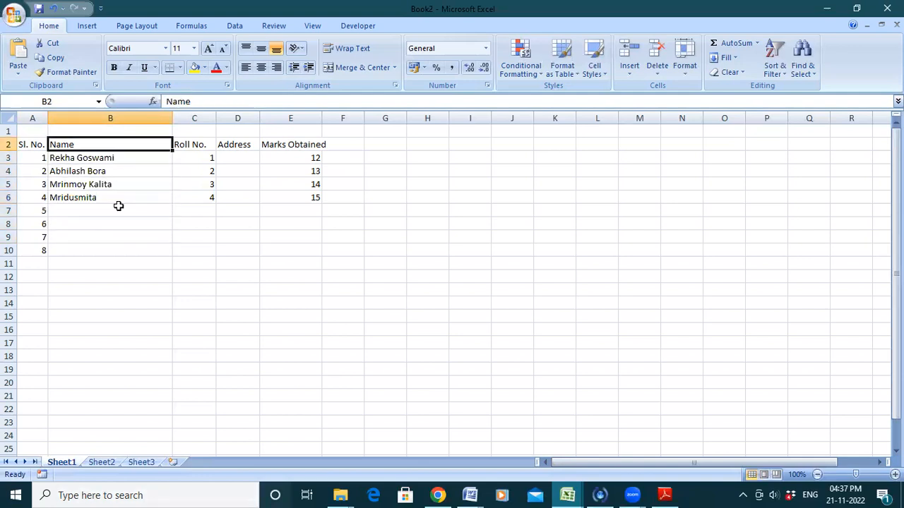
key("Down")
key("Down")
key("Down")
key("Down")
key("Down")
key("Down")
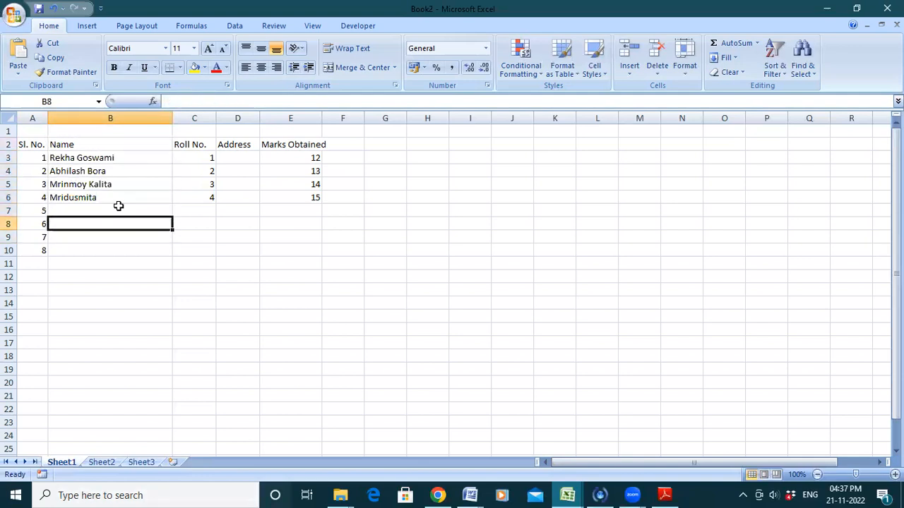
Bring up the practicals PDF, dismiss the voice assistant panel, and click through the guide
left_click(674, 494)
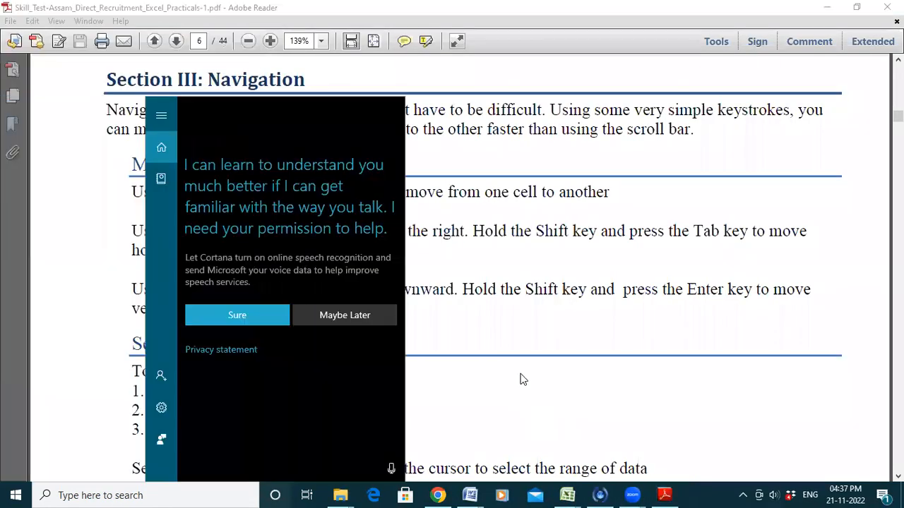
left_click(521, 376)
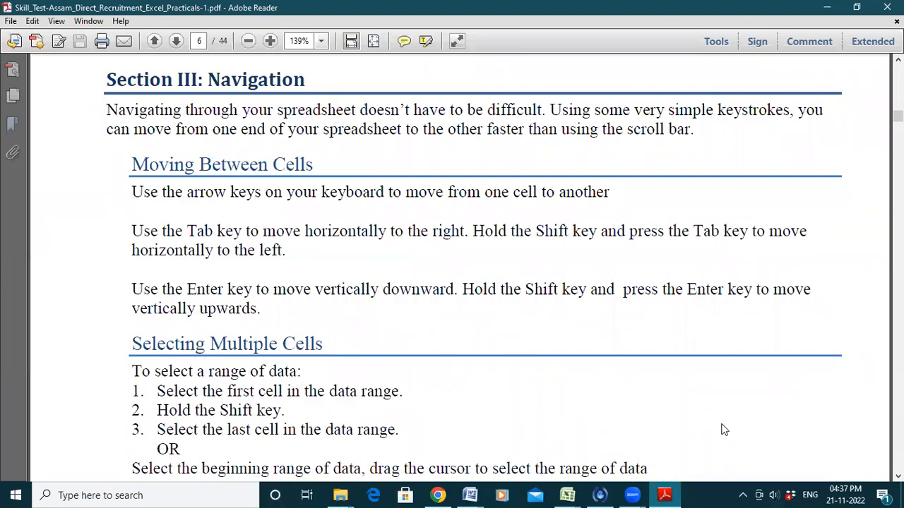
left_click(898, 475)
left_click(898, 477)
left_click(898, 476)
left_click(898, 476)
left_click(898, 476)
left_click(898, 477)
left_click(898, 476)
left_click(898, 477)
left_click(898, 477)
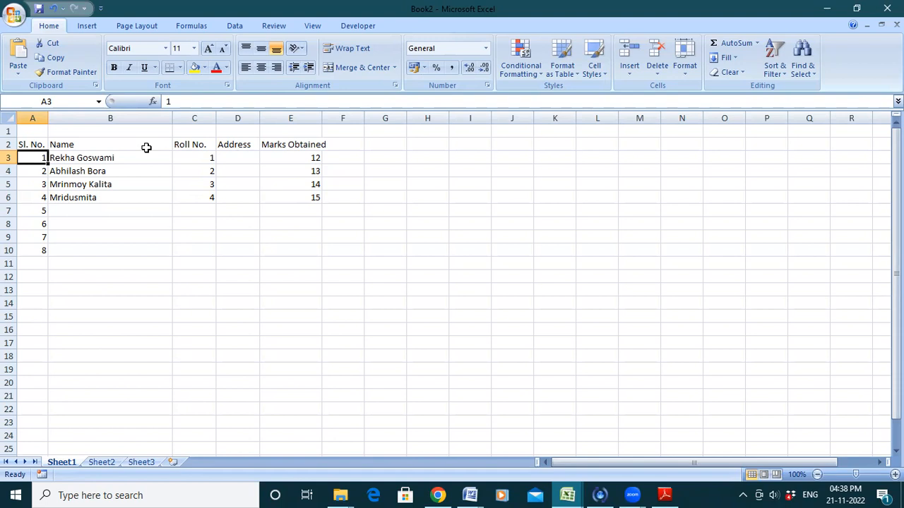
left_click(315, 197, "shift")
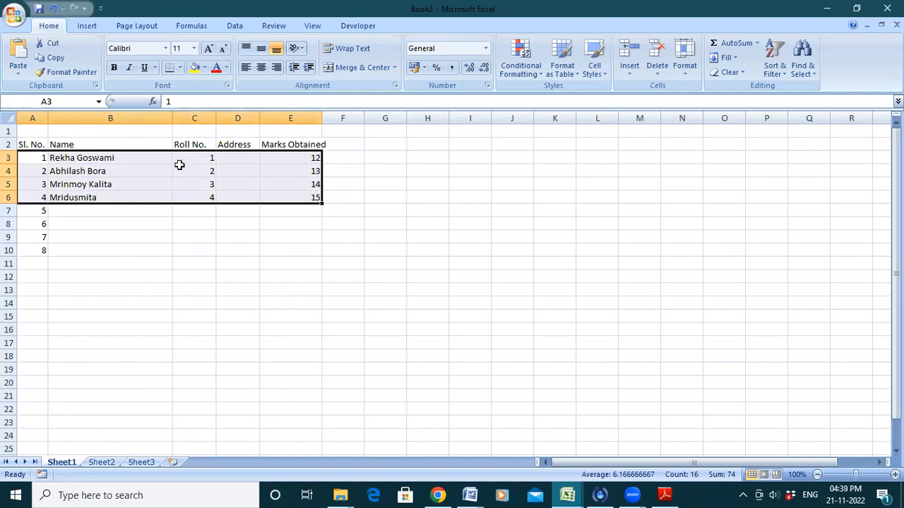
left_click(44, 160)
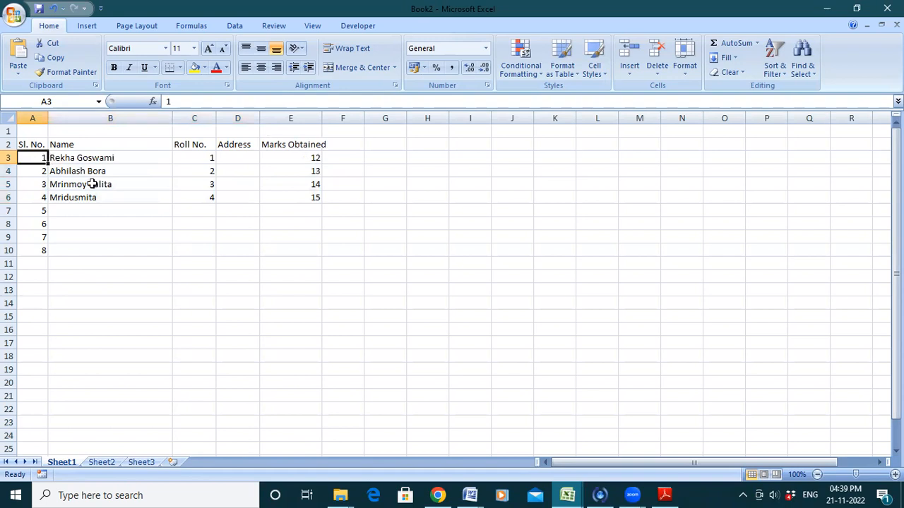
left_click(44, 171)
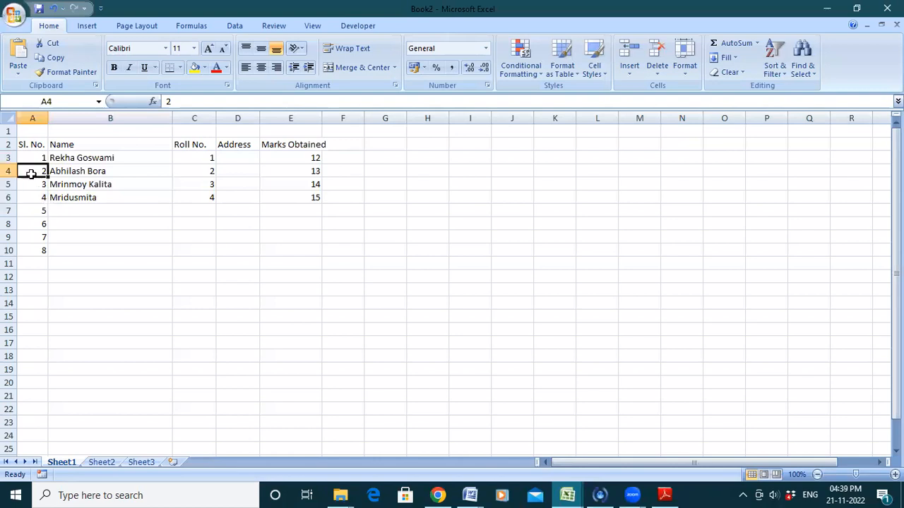
left_click(313, 173, "shift")
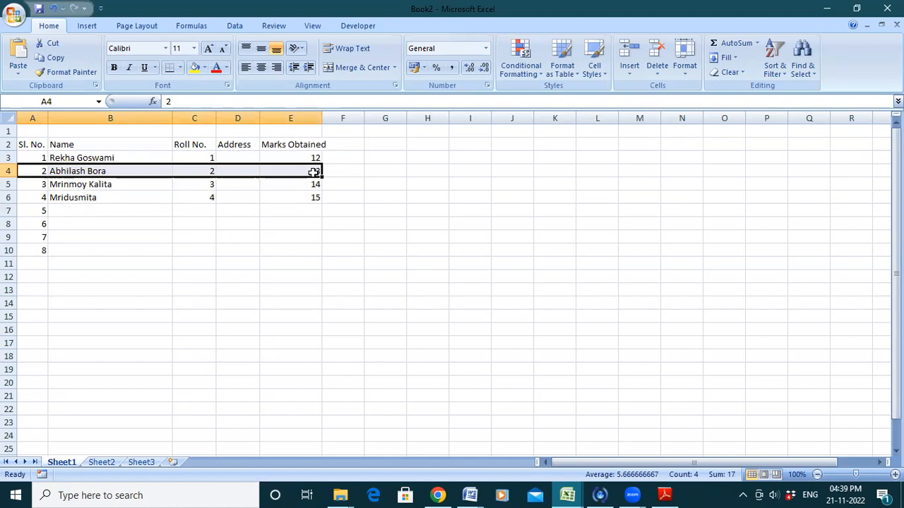
left_click(313, 172)
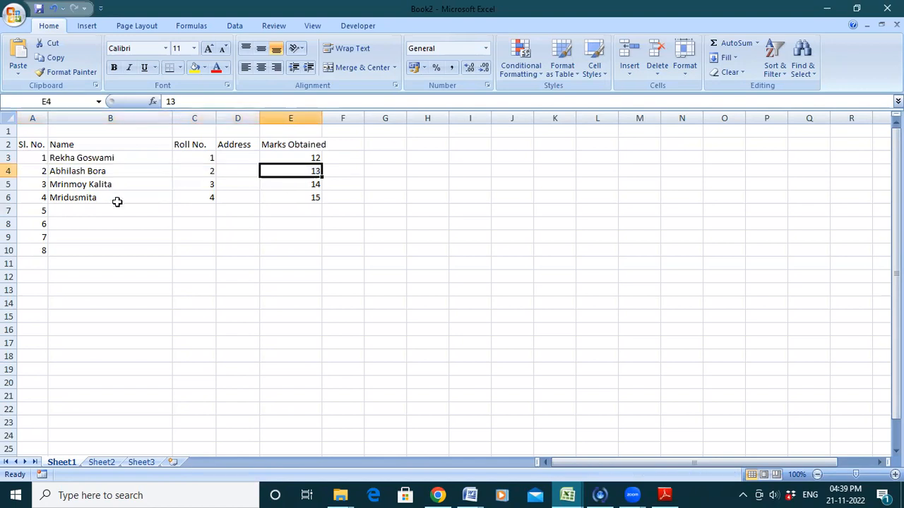
left_click(22, 186)
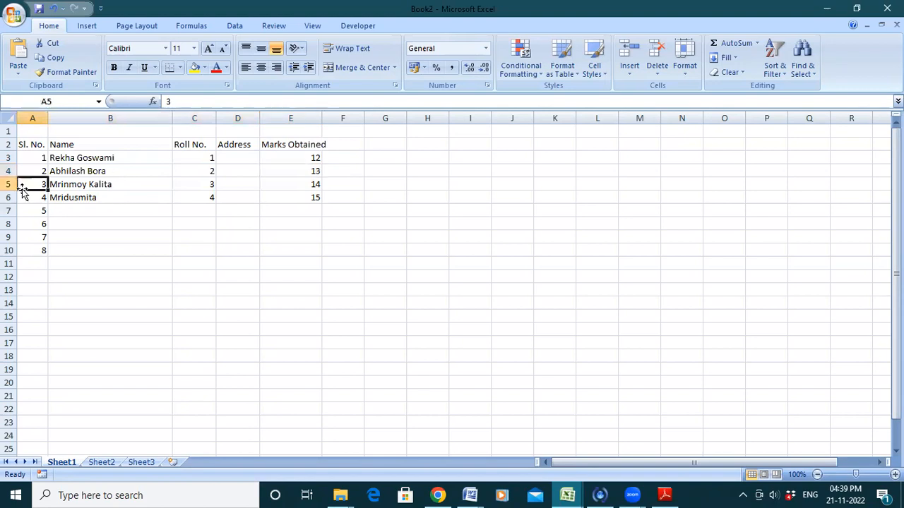
left_click(316, 186, "shift")
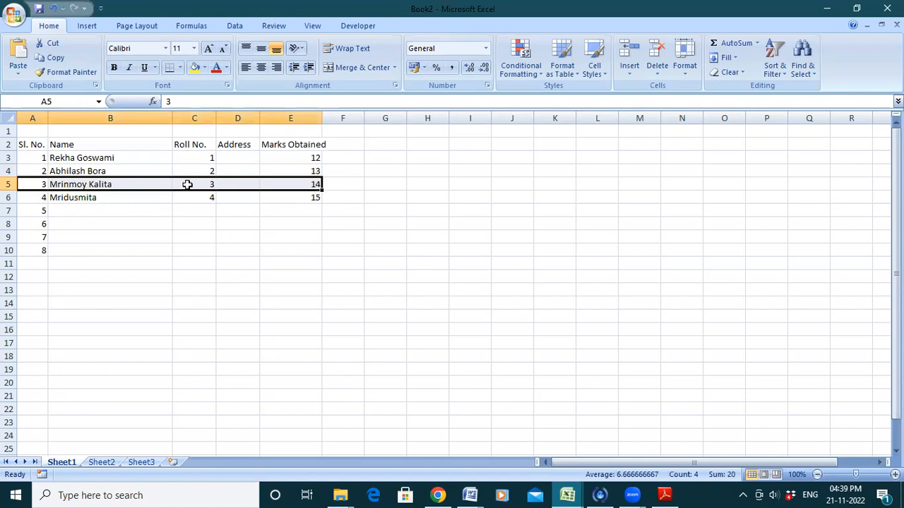
left_click(331, 209)
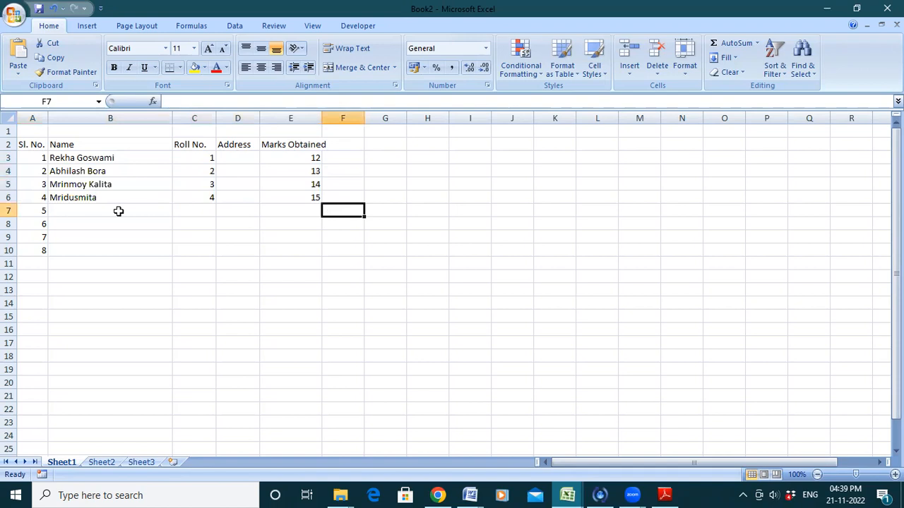
left_click(24, 156)
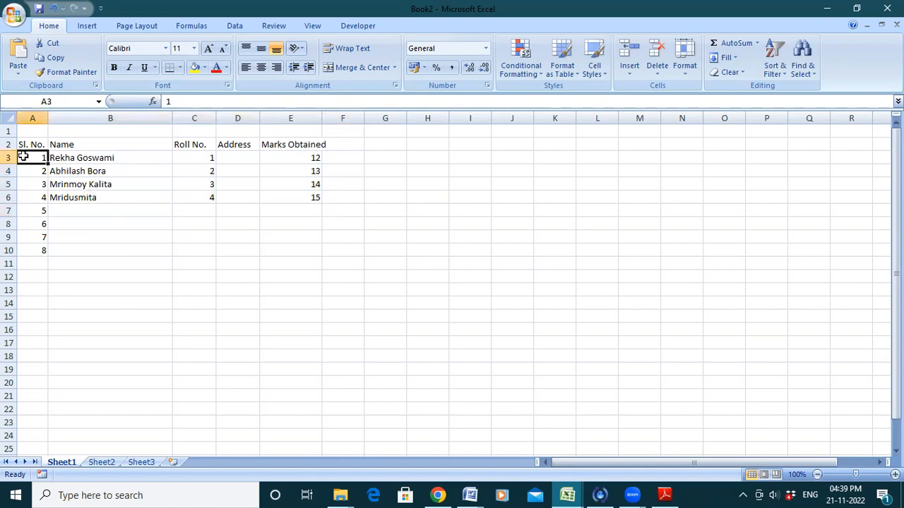
left_click_drag(85, 145, 315, 168)
left_click(162, 279)
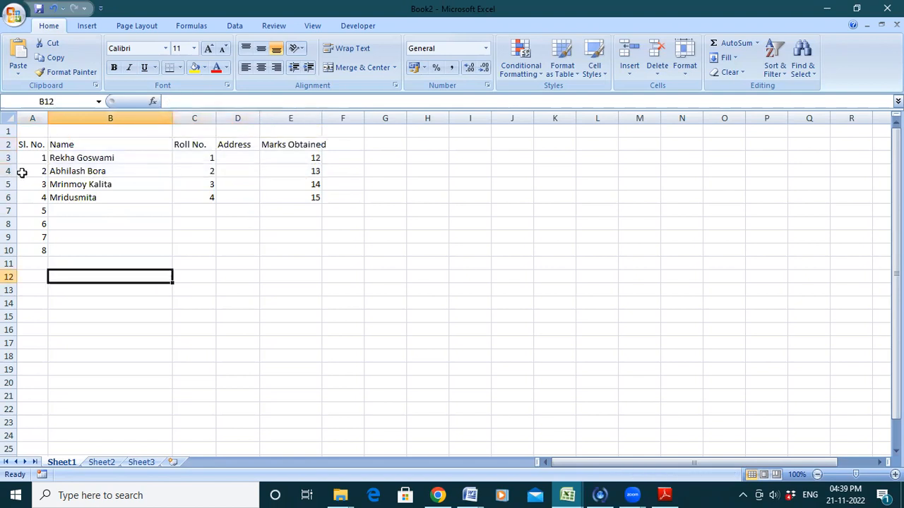
left_click(30, 160)
double_click(30, 160)
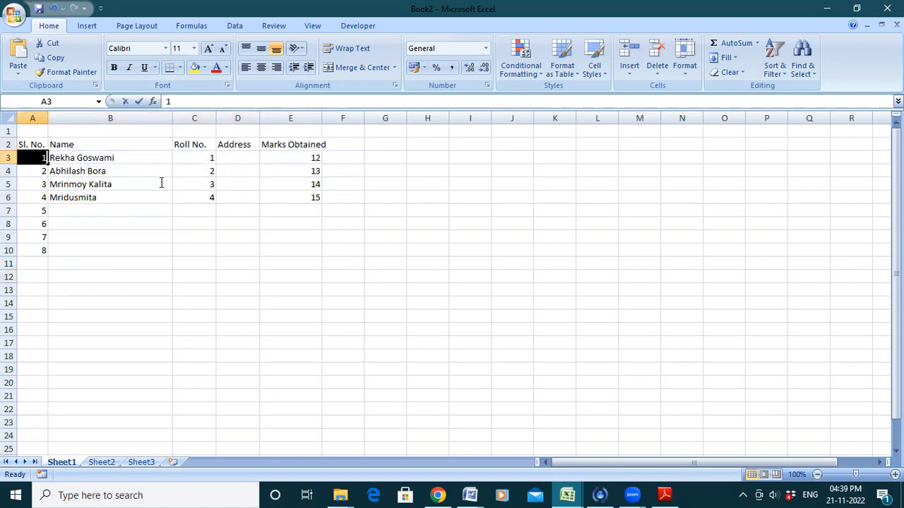
left_click(121, 238)
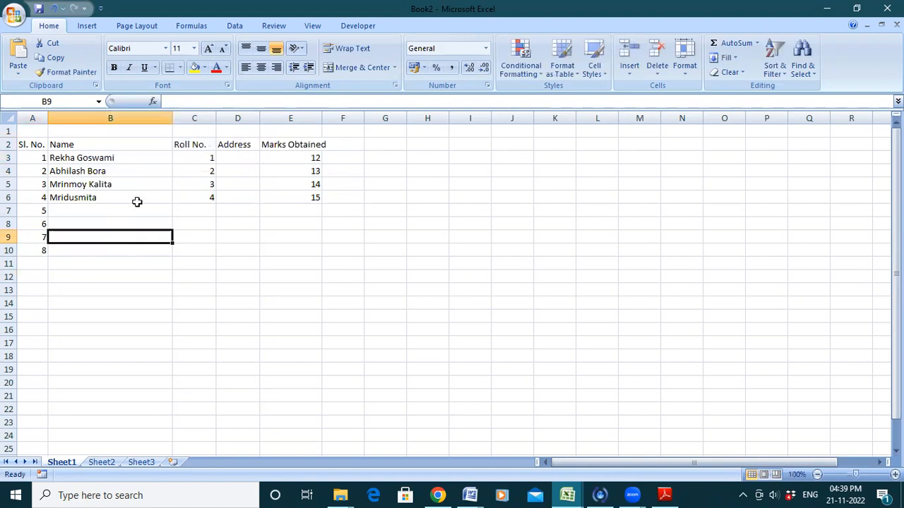
left_click_drag(25, 160, 315, 158)
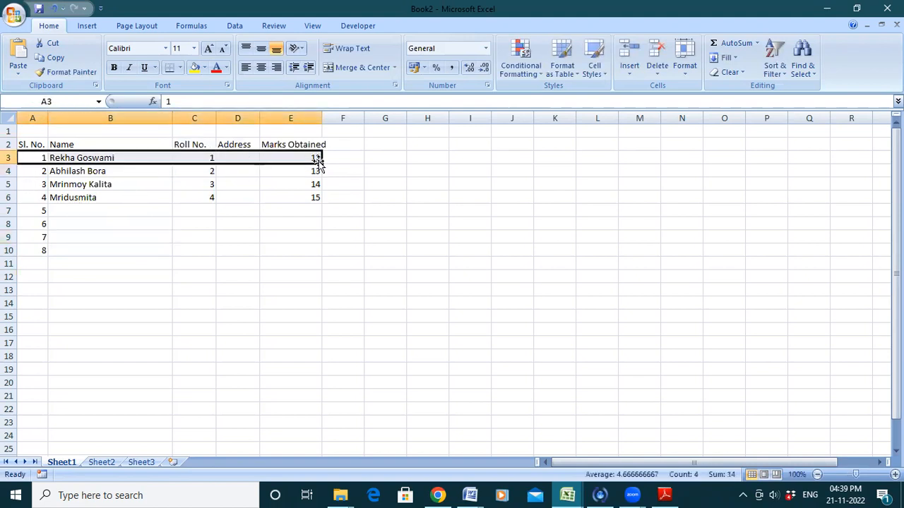
left_click(152, 265)
left_click(36, 163)
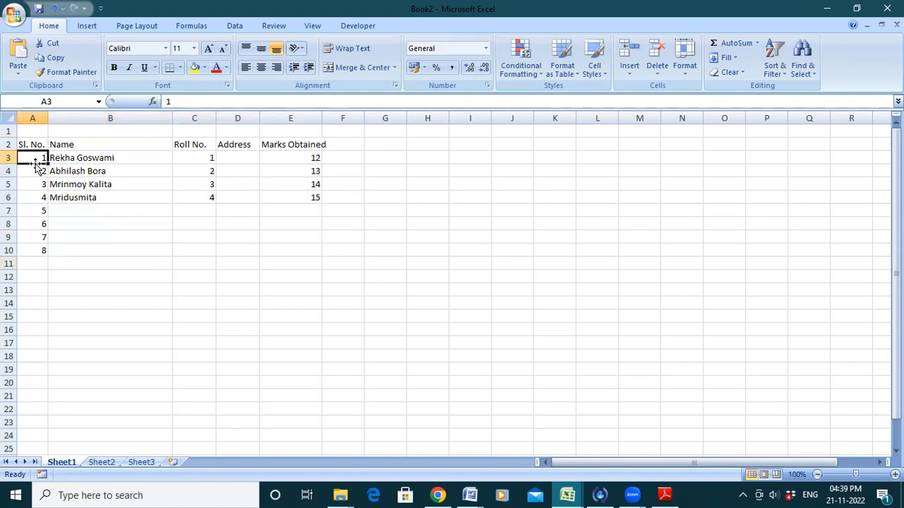
left_click(283, 161, "shift")
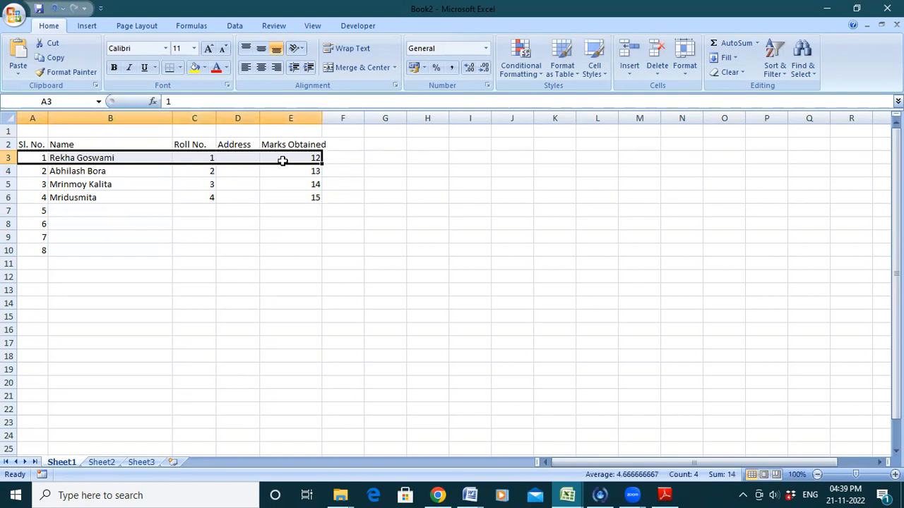
left_click(591, 357)
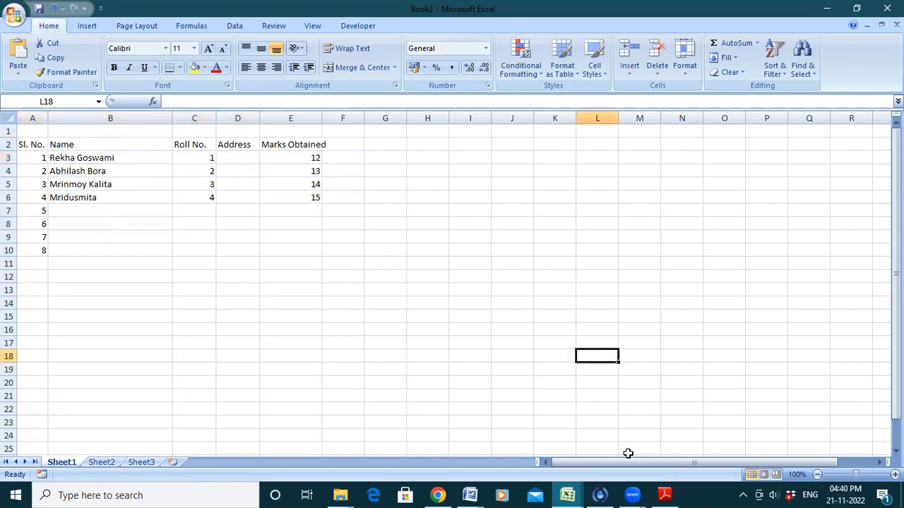
Scroll the practicals PDF down to the 'Selecting Multiple Rows and Columns' section
left_click(656, 494)
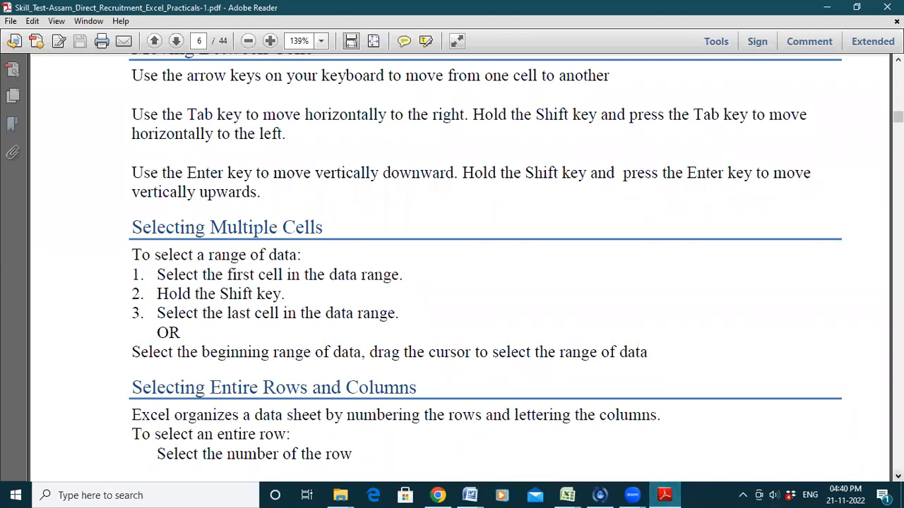
scroll(875, 444, "down", 5)
scroll(452, 268, "down", 4)
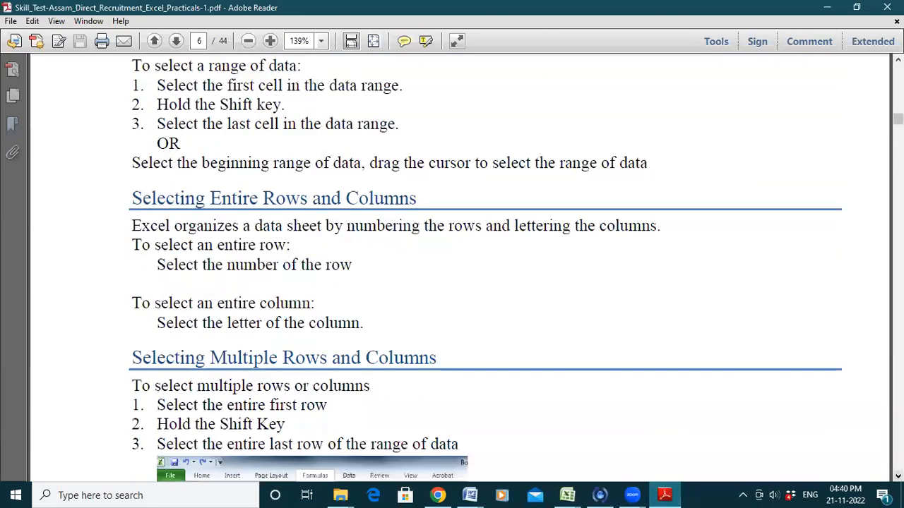
scroll(452, 268, "down", 1)
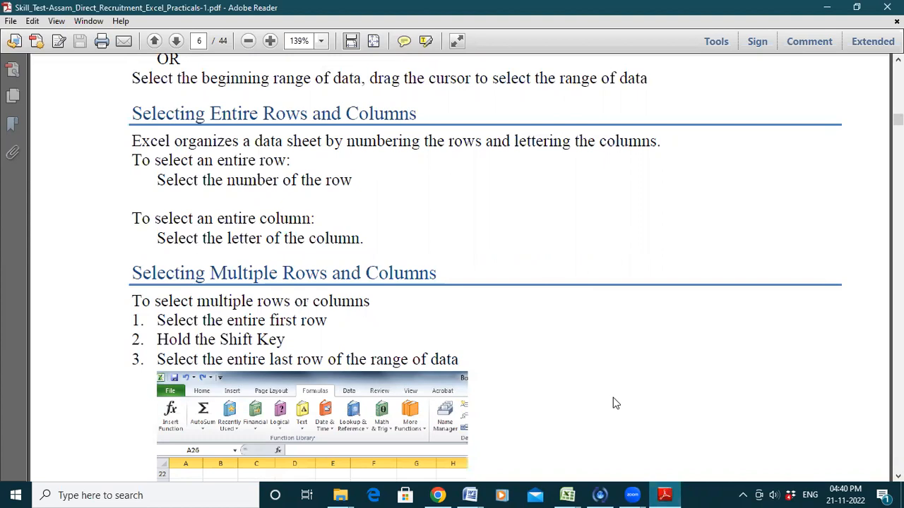
Switch between the workbook and the PDF, ending with Reader minimized to show Excel
left_click(567, 494)
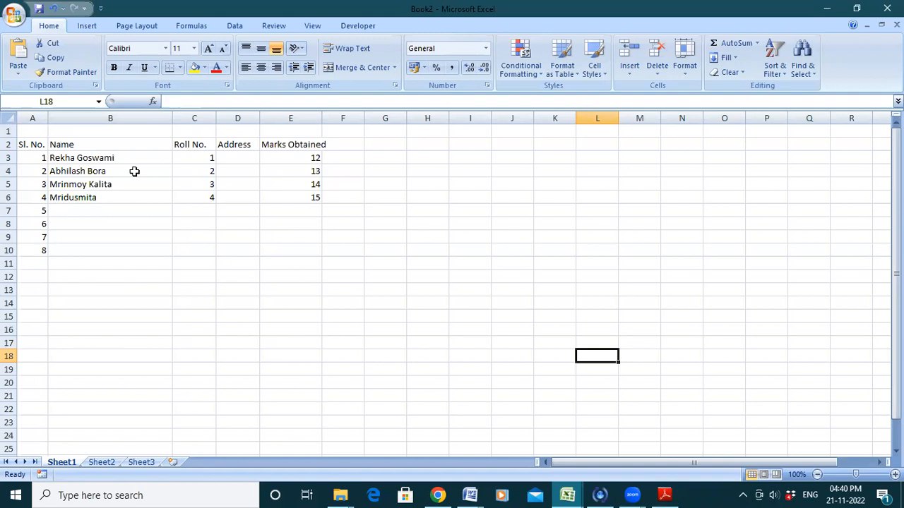
left_click(664, 494)
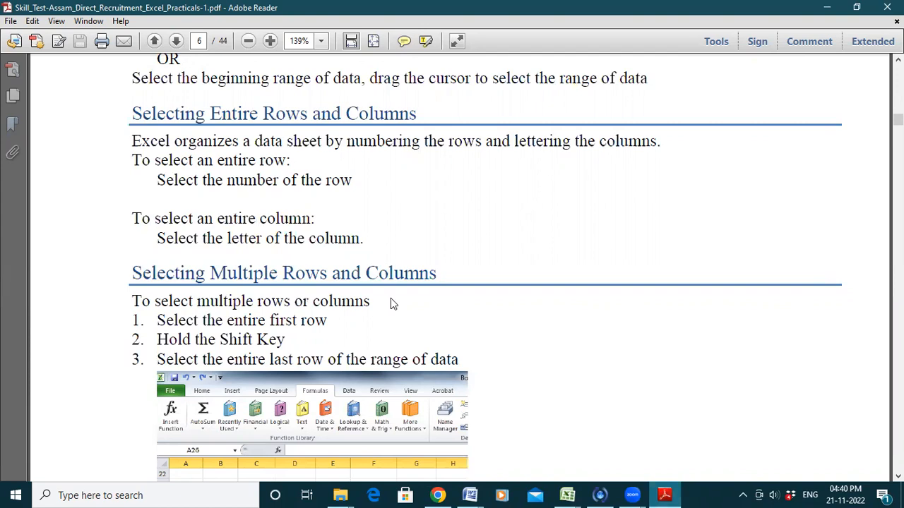
left_click(667, 494)
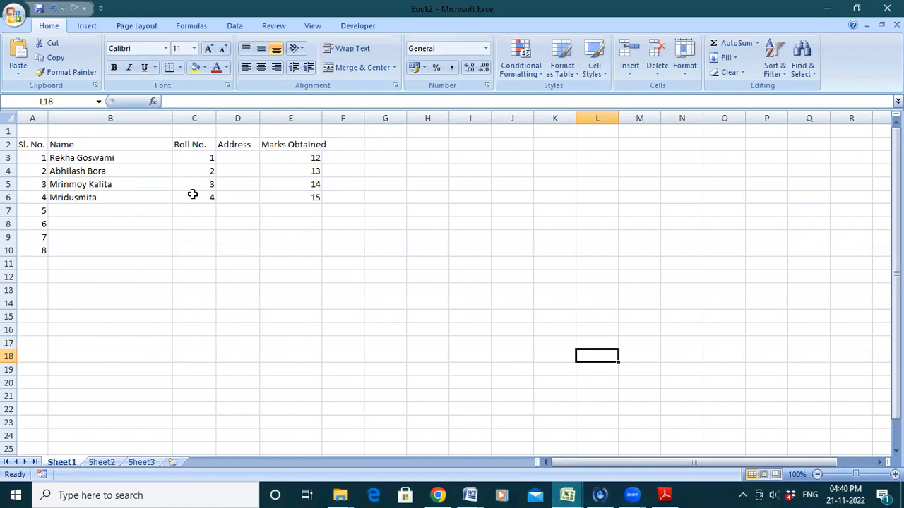
Select entire rows 5 and 10, then columns A and B, and bring the PDF forward
left_click(9, 178)
left_click(8, 184)
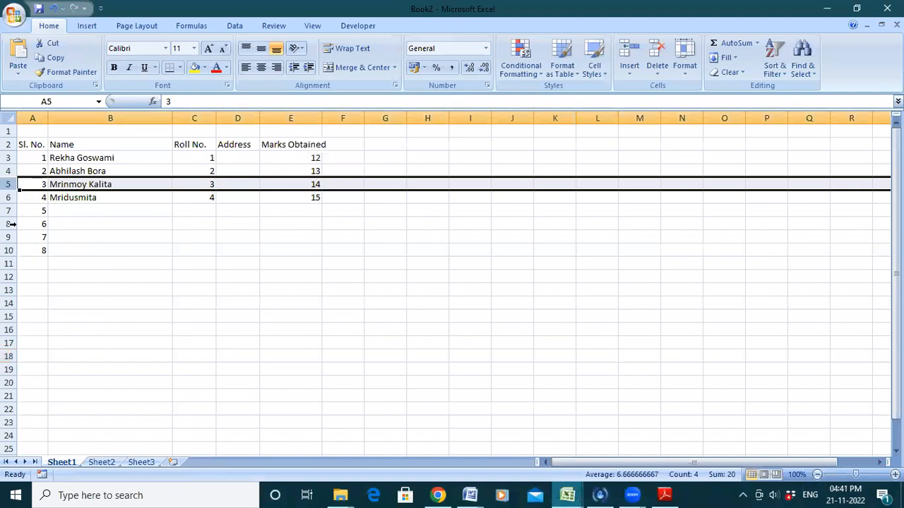
left_click(8, 251)
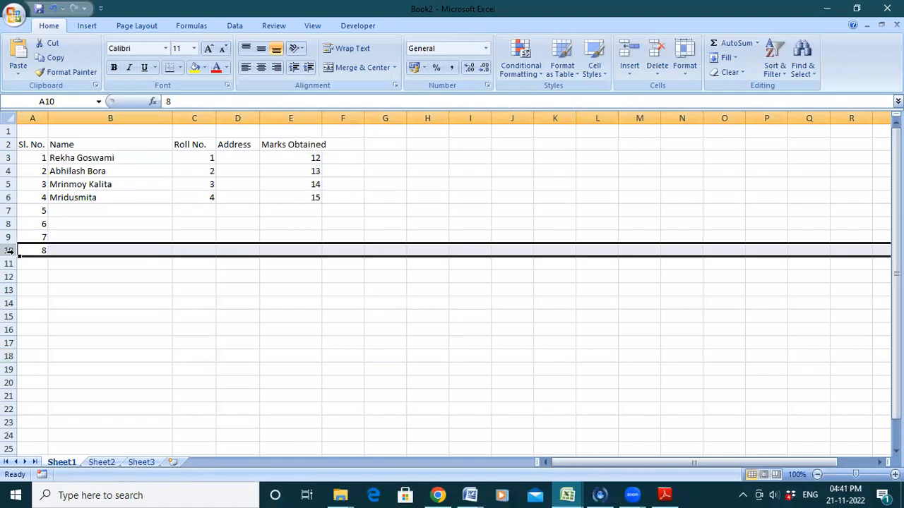
left_click(34, 117)
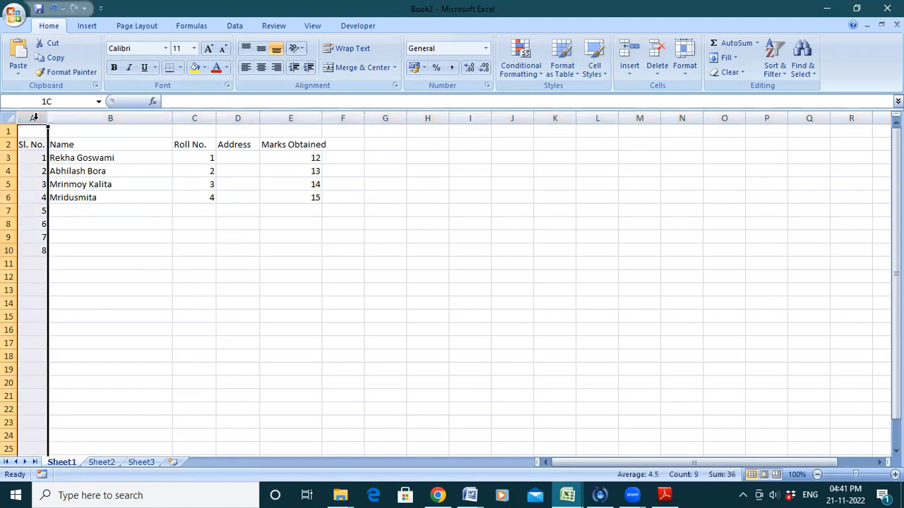
left_click(106, 115)
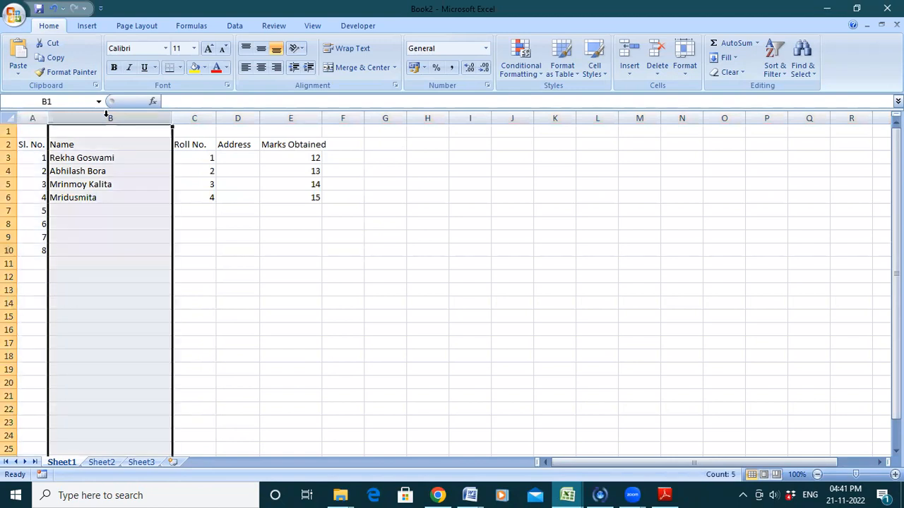
left_click(379, 260)
left_click(666, 494)
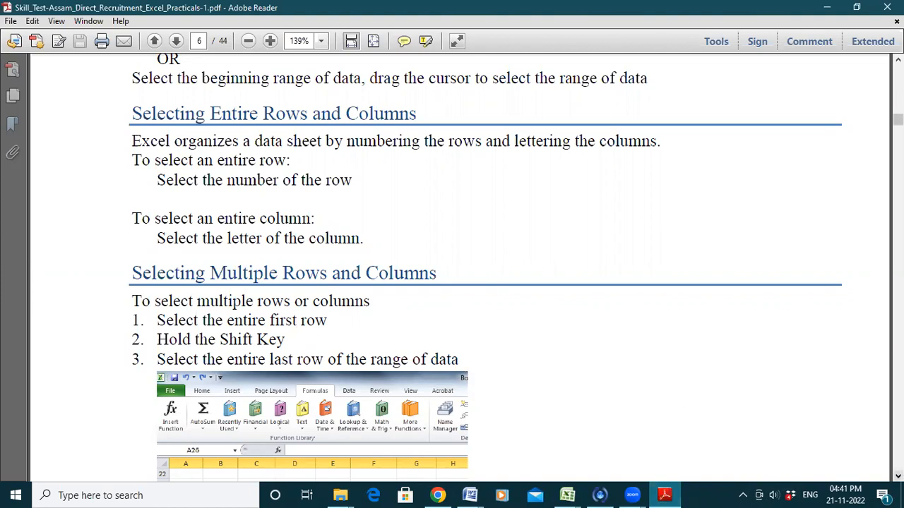
Scroll to page 6's rows 26–29 selection example, then minimize Reader to show Book2
scroll(896, 466, "down", 5)
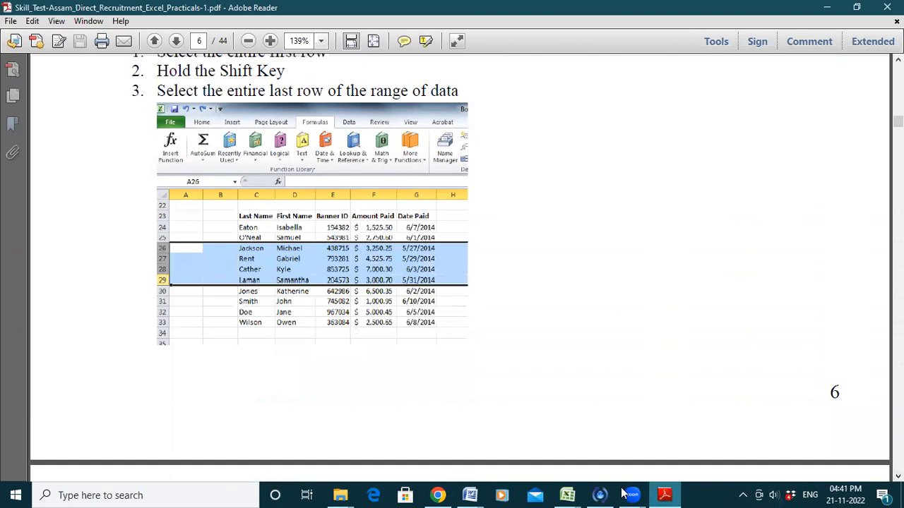
left_click(659, 494)
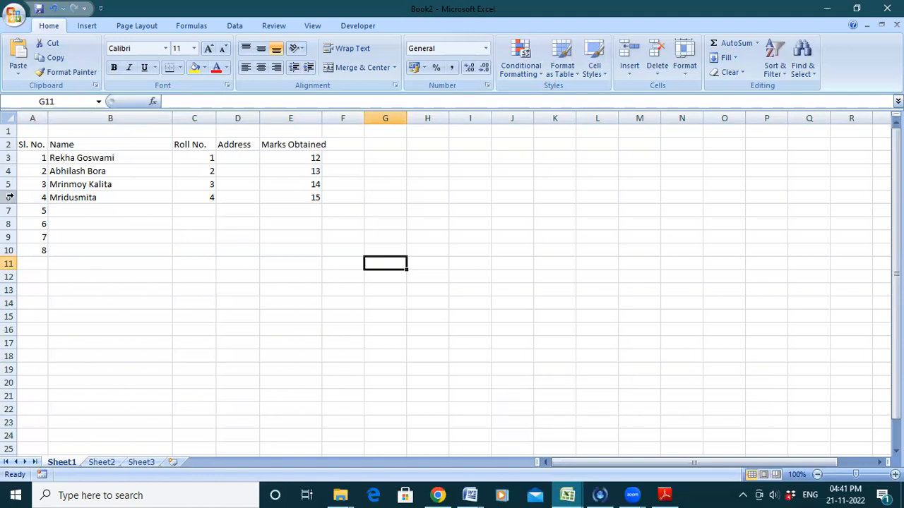
Select rows 2–6, then columns A–D, deselect by clicking K8, and return to the PDF
left_click(9, 144)
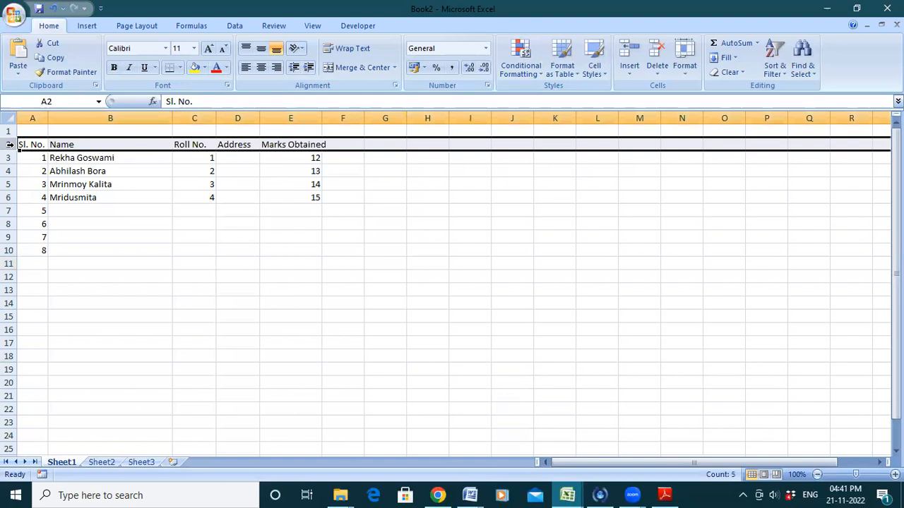
left_click_drag(9, 144, 9, 198)
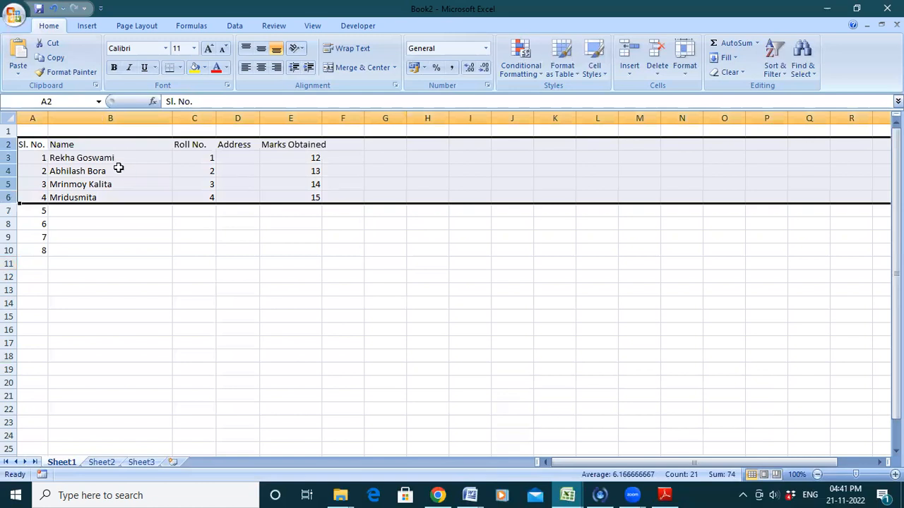
left_click(32, 117)
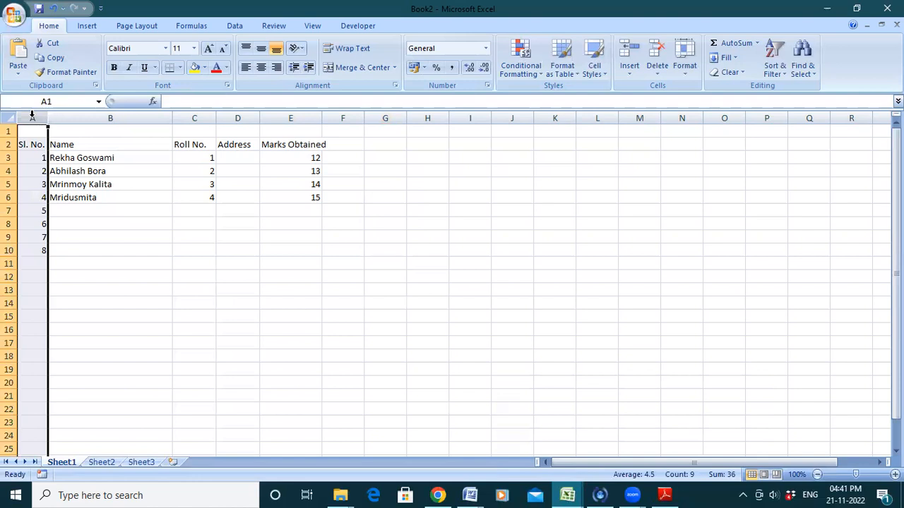
left_click(247, 113, "shift")
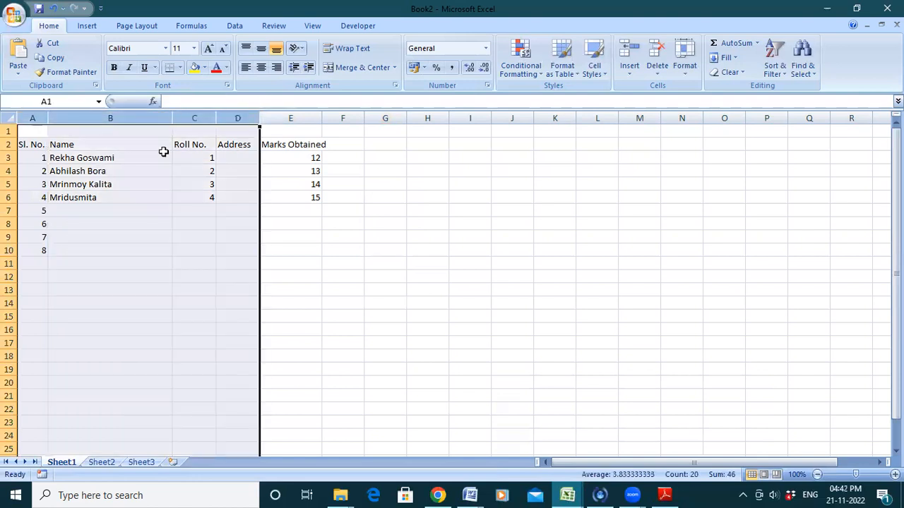
left_click(558, 221)
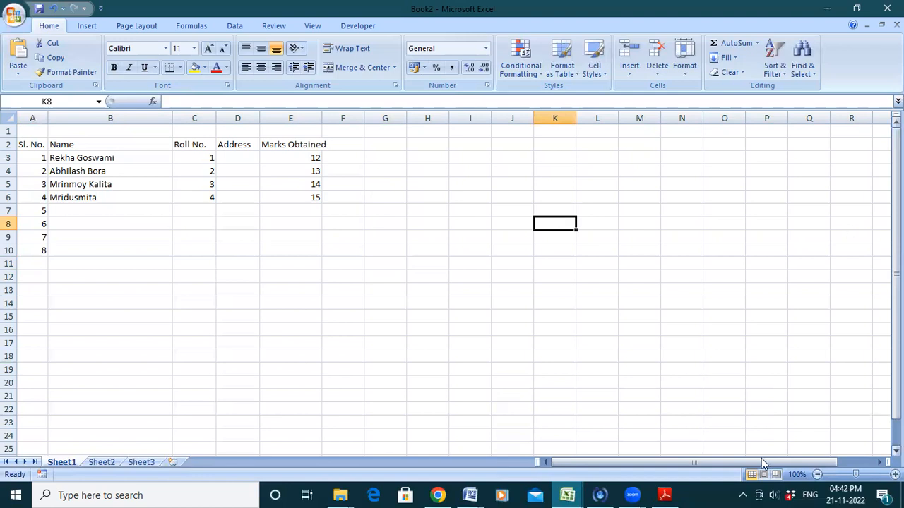
left_click(664, 493)
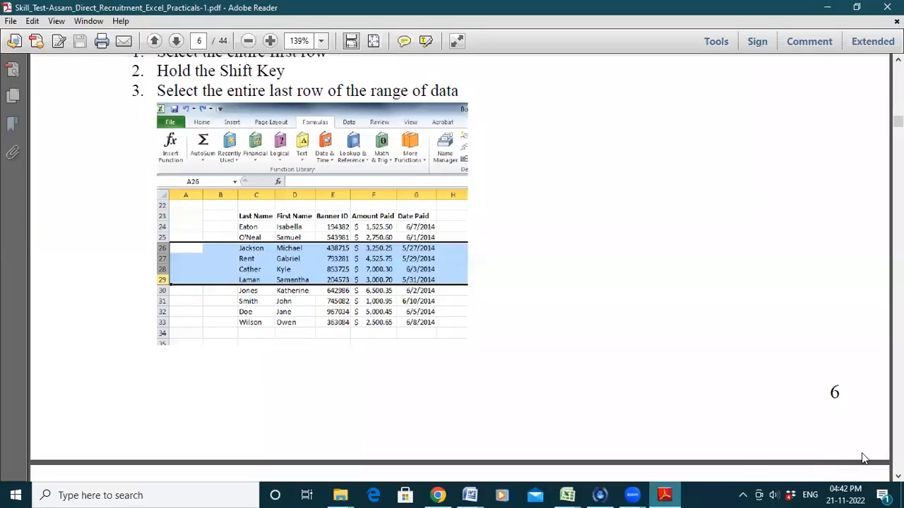
Scroll the guide from page 6 to page 8's Format Cells and accounting-format steps, then minimize Reader
scroll(459, 259, "down", 10)
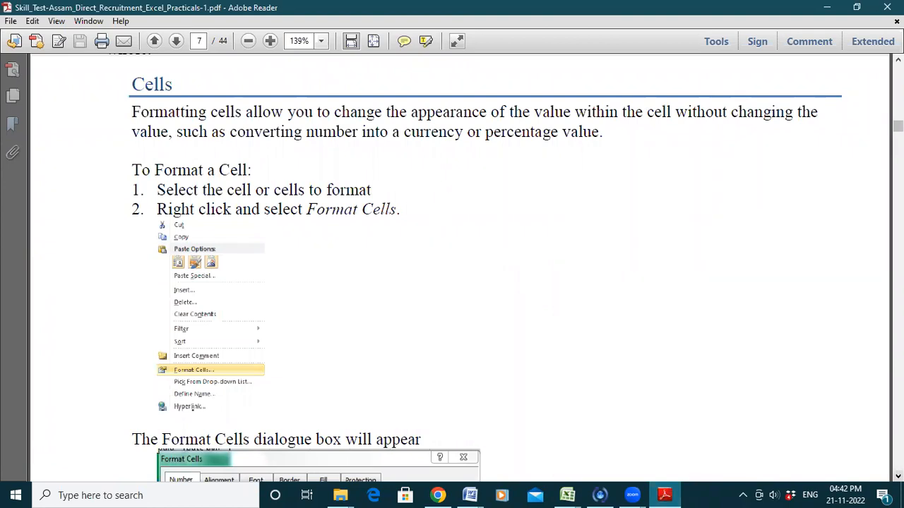
scroll(654, 226, "down", 1)
scroll(654, 226, "down", 2)
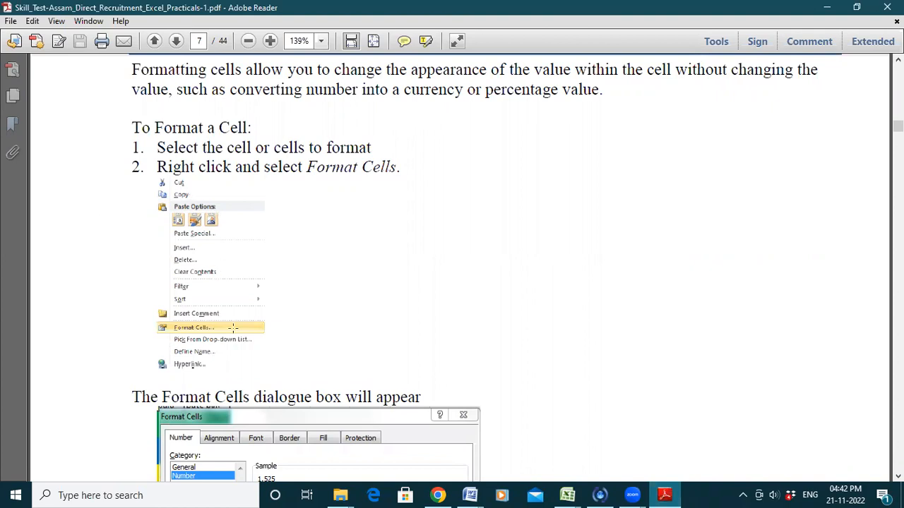
left_click(898, 476)
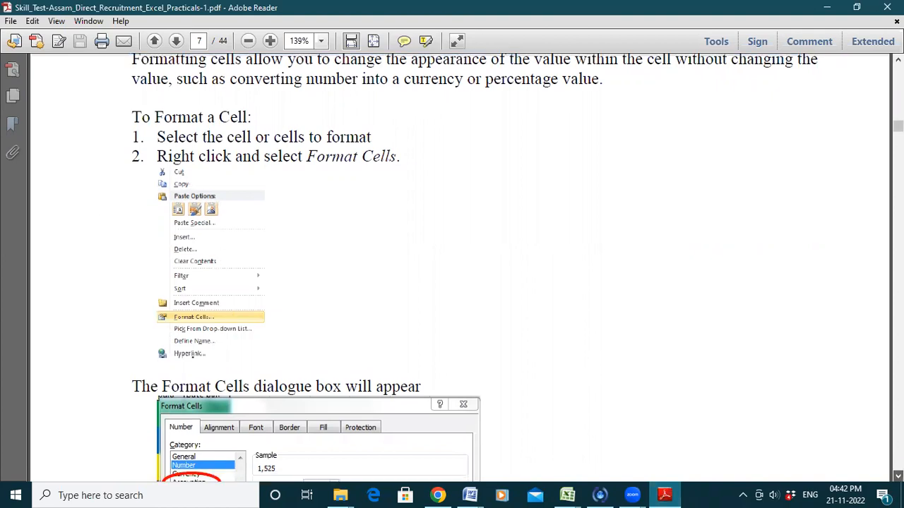
left_click(898, 476)
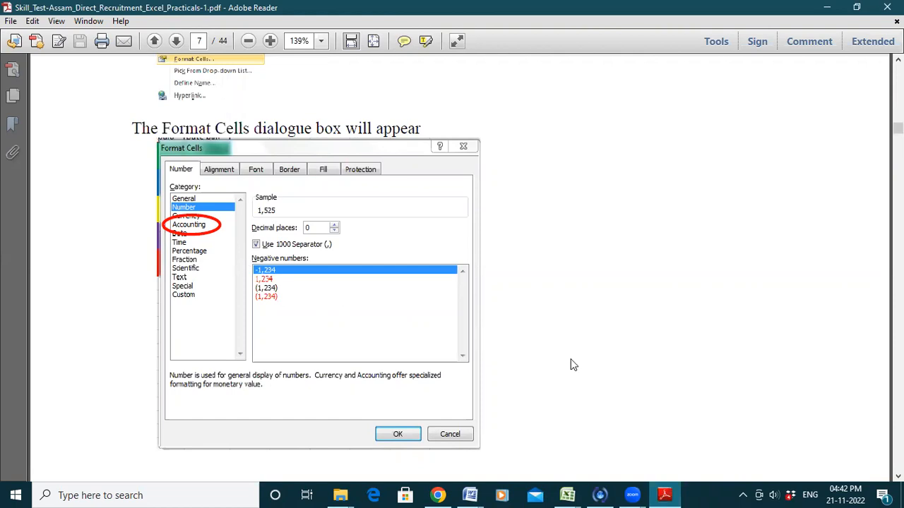
scroll(898, 476, "down", 10)
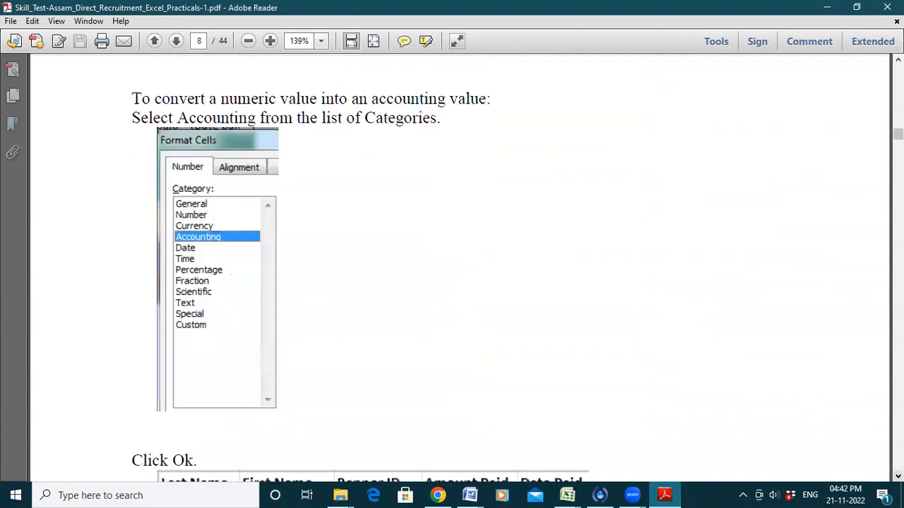
scroll(898, 476, "down", 1)
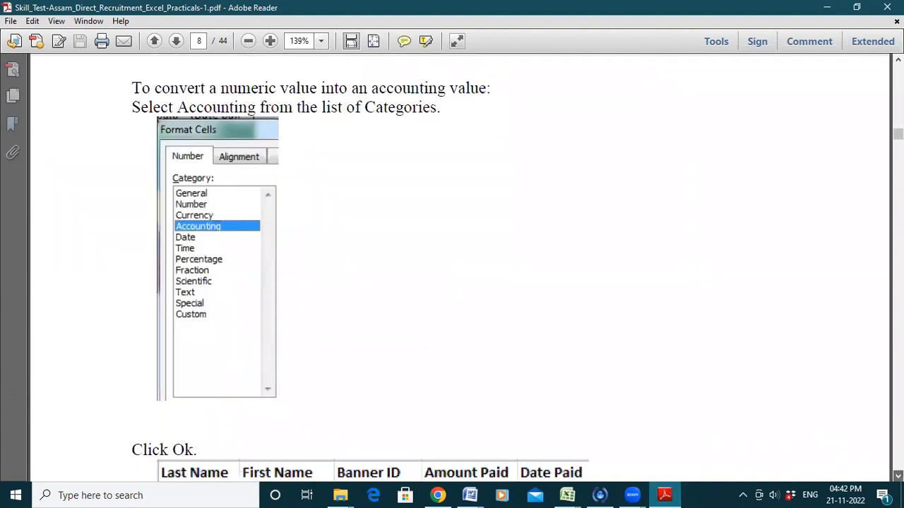
left_click(667, 494)
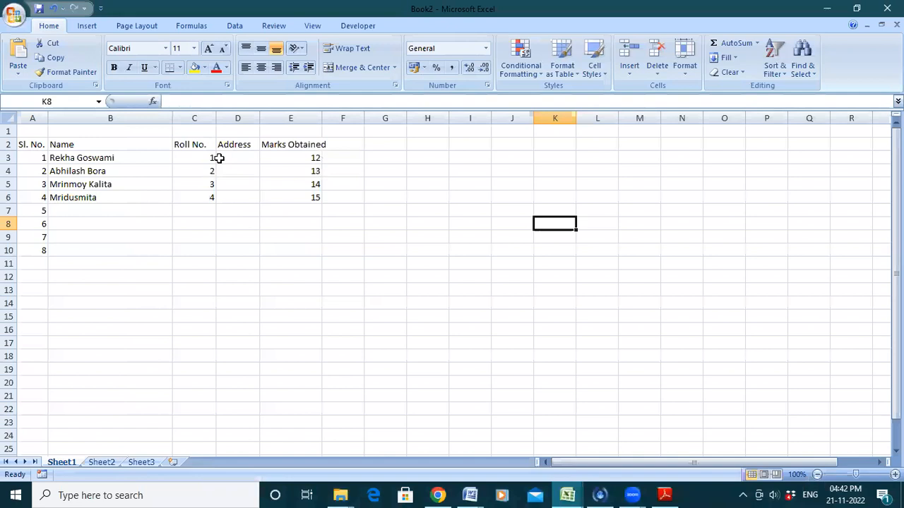
Use Format Cells on C3 to apply the Number category with 2 decimal places, showing 1.00
left_click(203, 156)
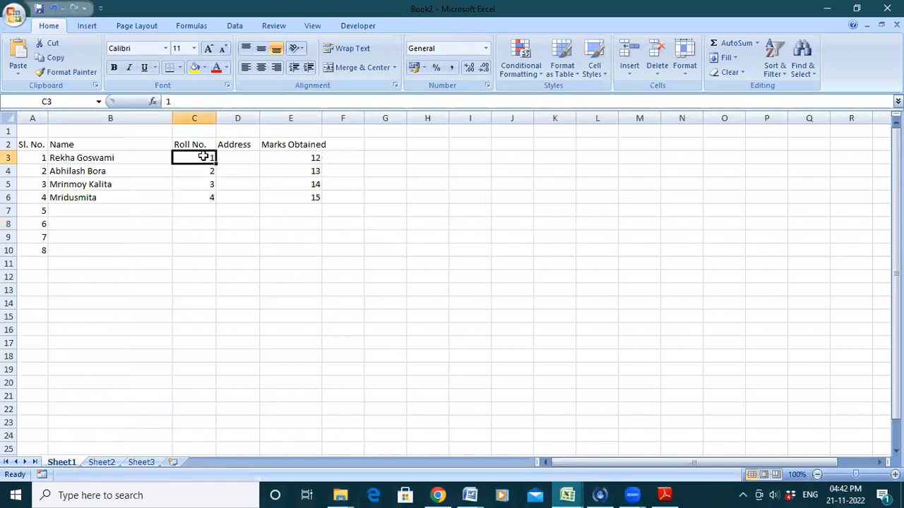
right_click(202, 157)
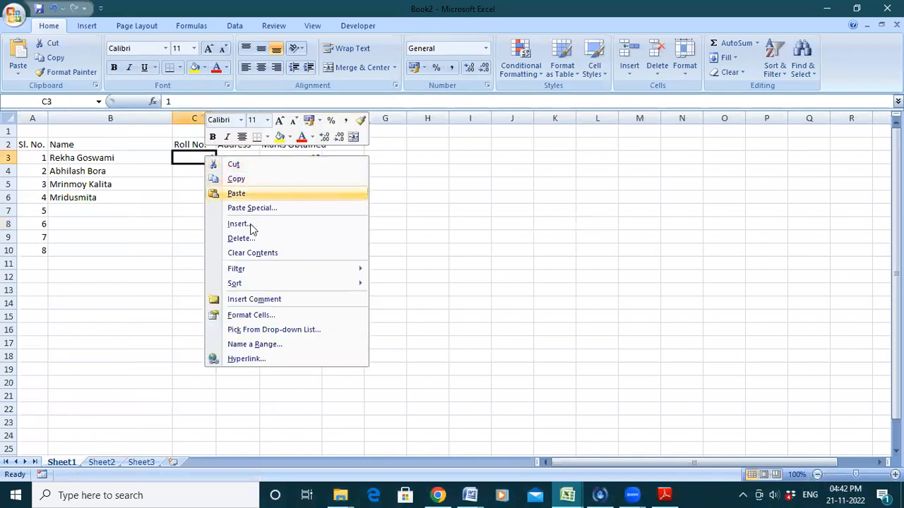
left_click(246, 315)
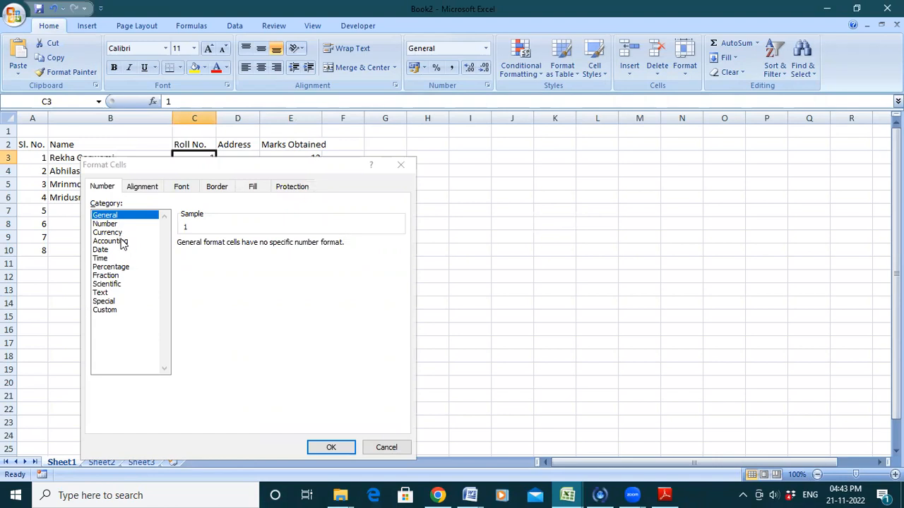
left_click(119, 276)
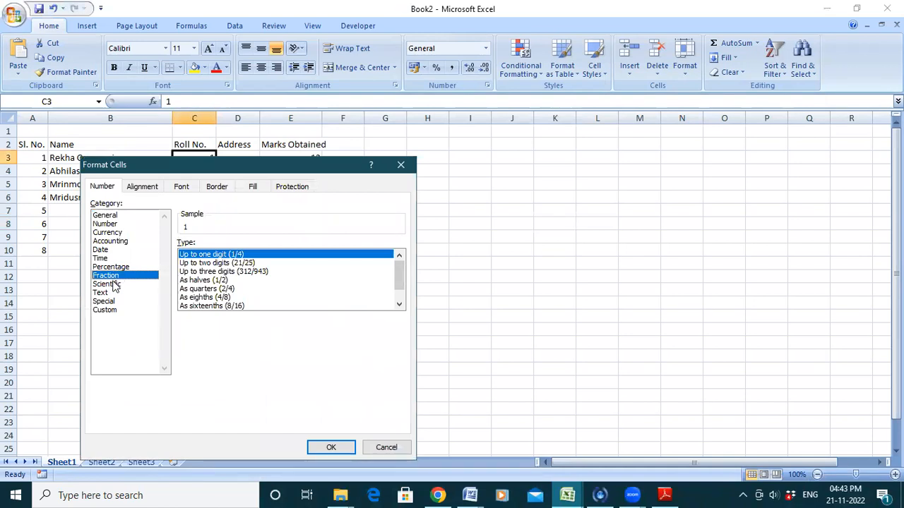
left_click(113, 224)
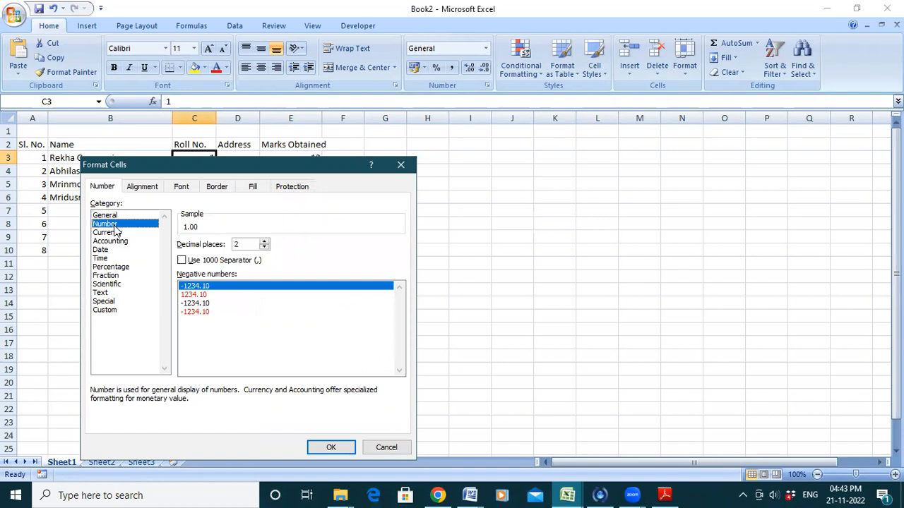
left_click(263, 242)
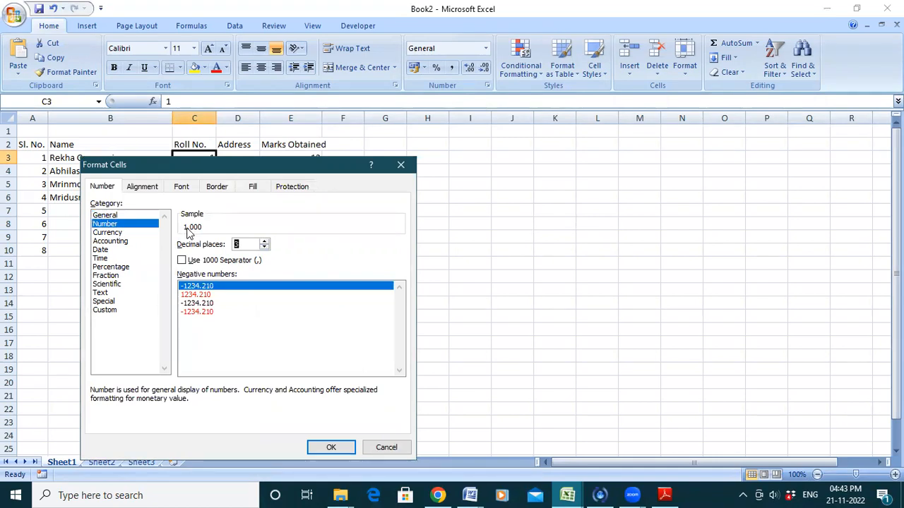
left_click(264, 247)
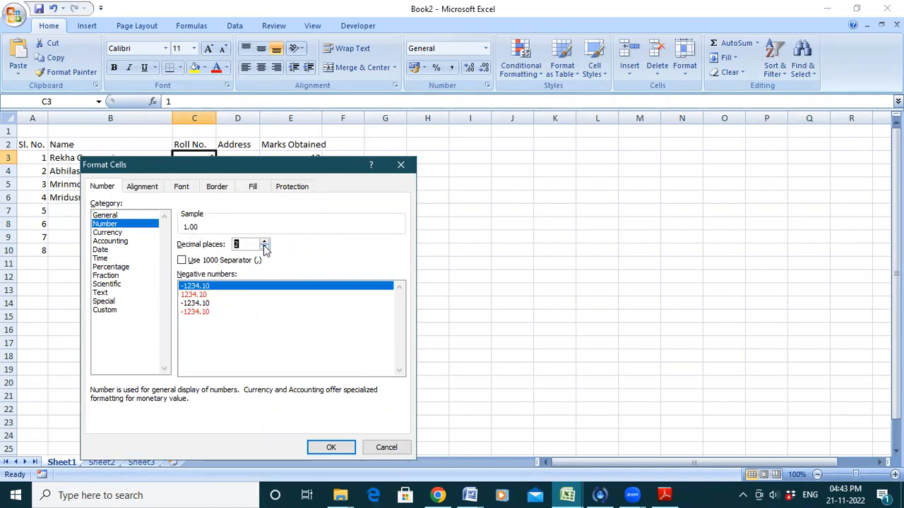
left_click(345, 447)
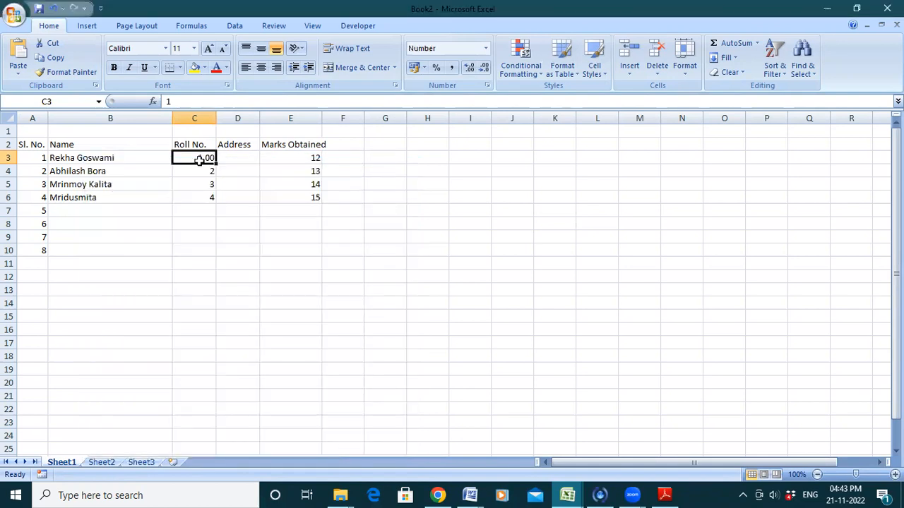